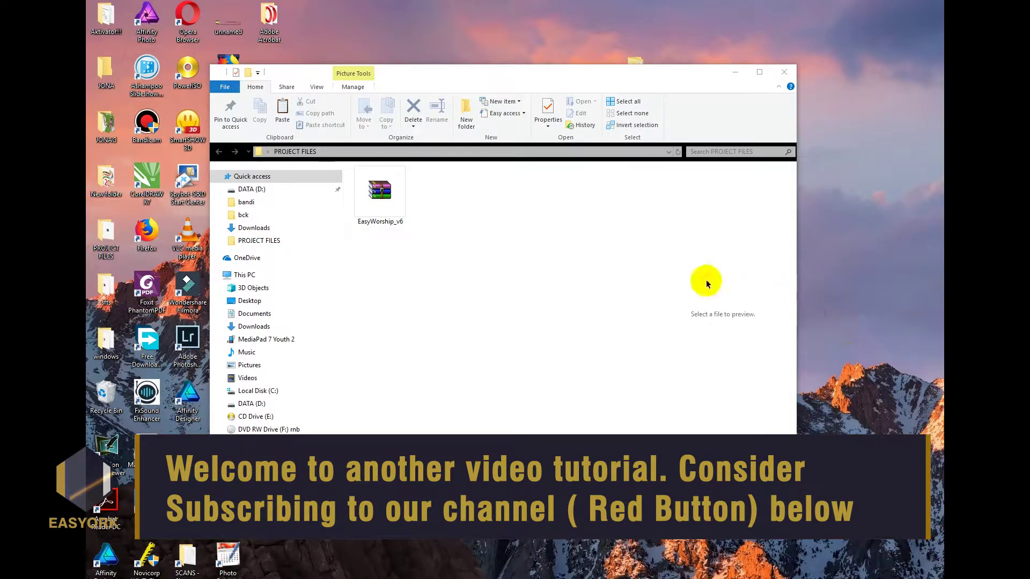
Extract the EasyWorship_v6 archive in PROJECT FILES into its own EasyWorship_v6 folder
left_click_drag(416, 70, 465, 74)
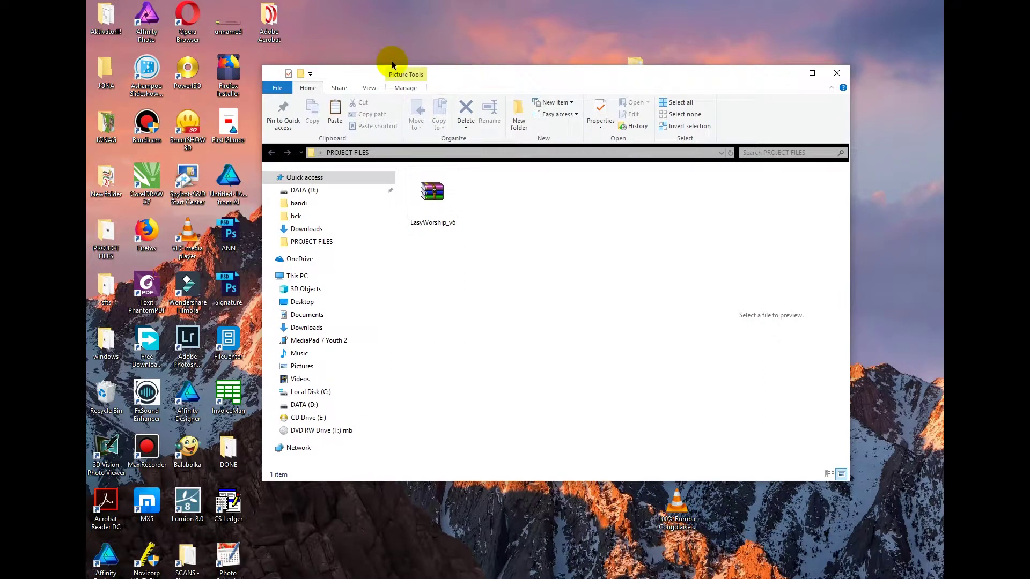
left_click(443, 202)
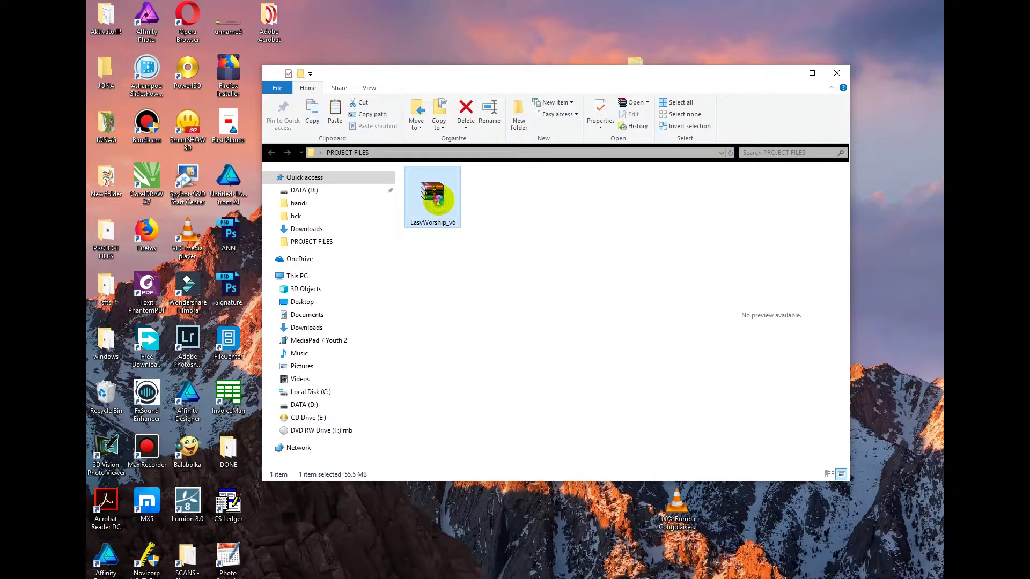
right_click(438, 201)
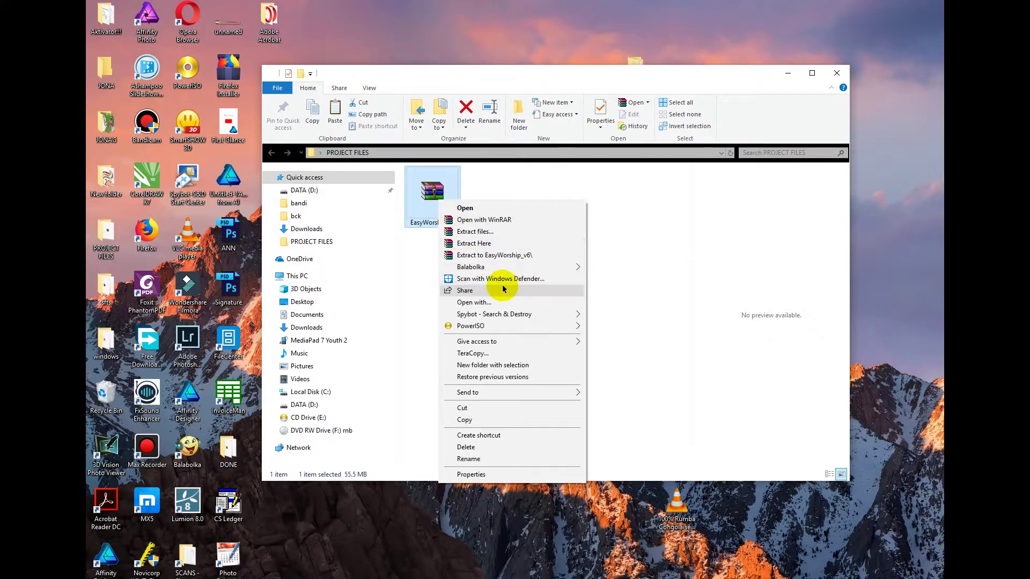
left_click(511, 256)
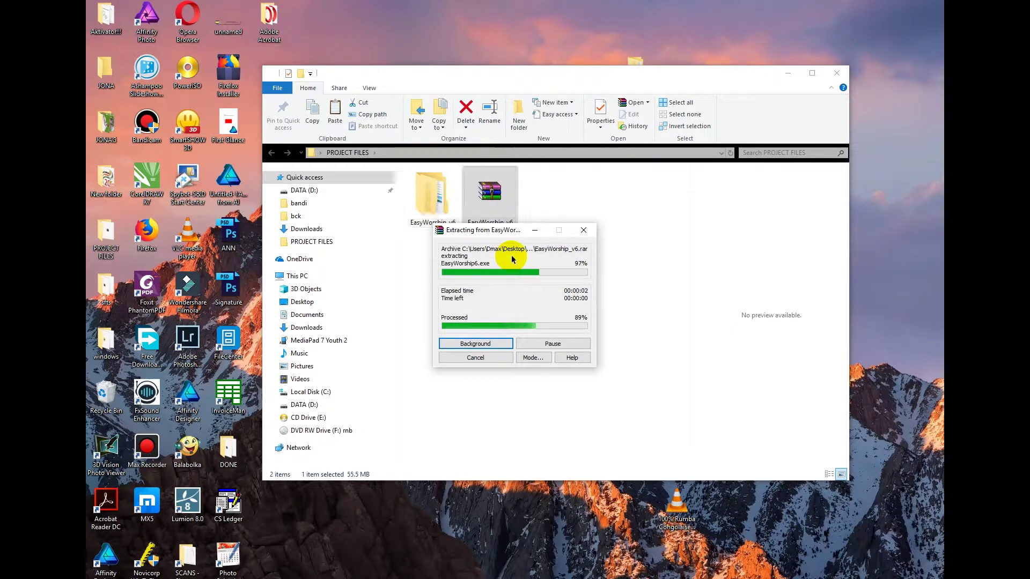
Run the EasyWorship6 installer from the nested EasyWorship_v6 folder as administrator and allow it to make changes
double_click(445, 221)
double_click(451, 185)
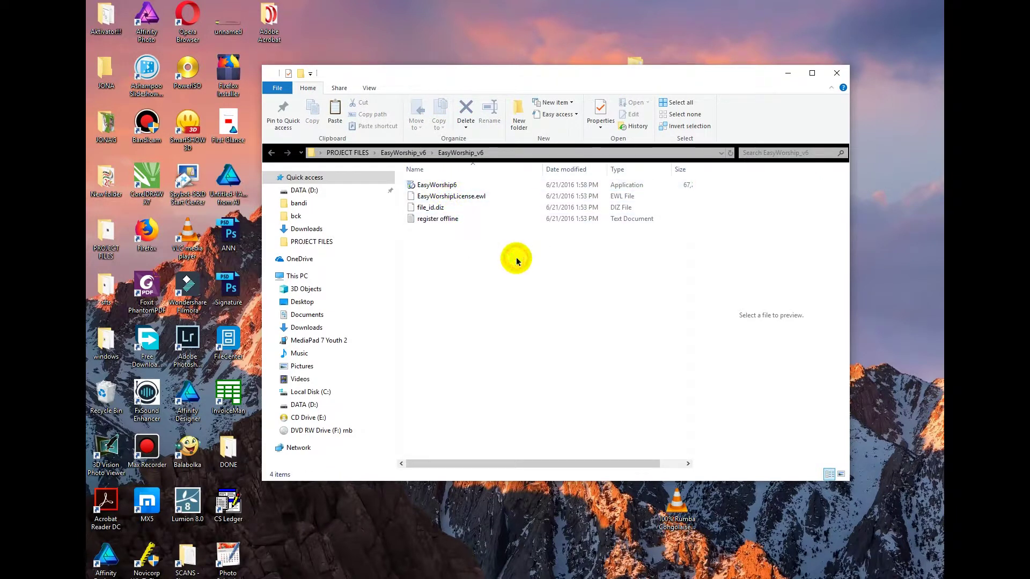
left_click(429, 187)
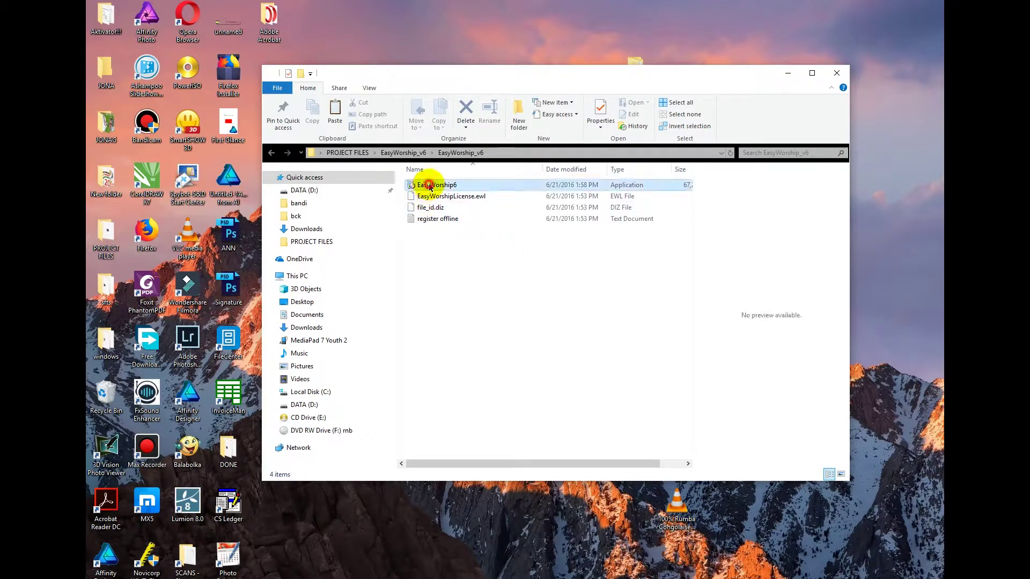
right_click(429, 186)
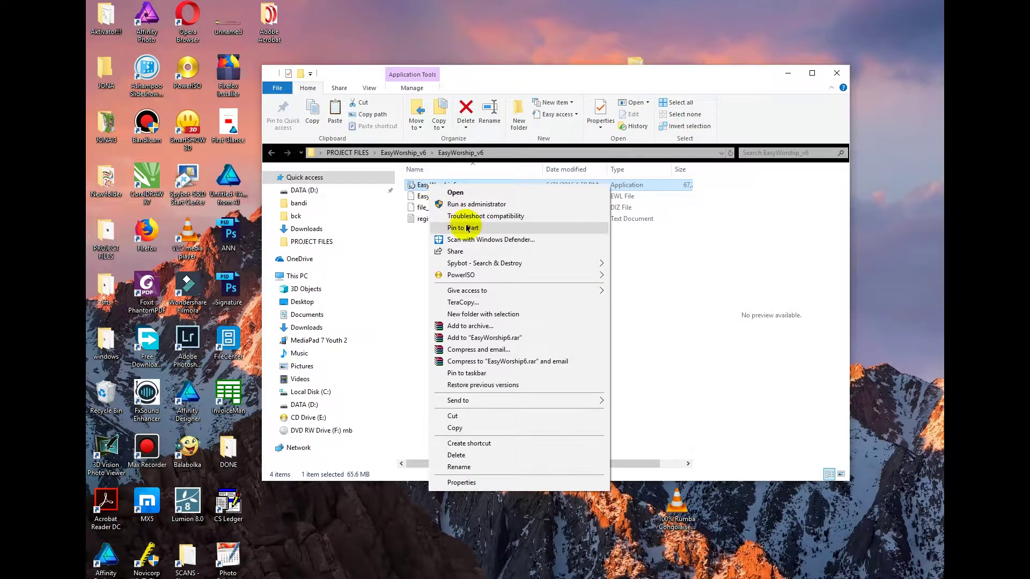
left_click(472, 204)
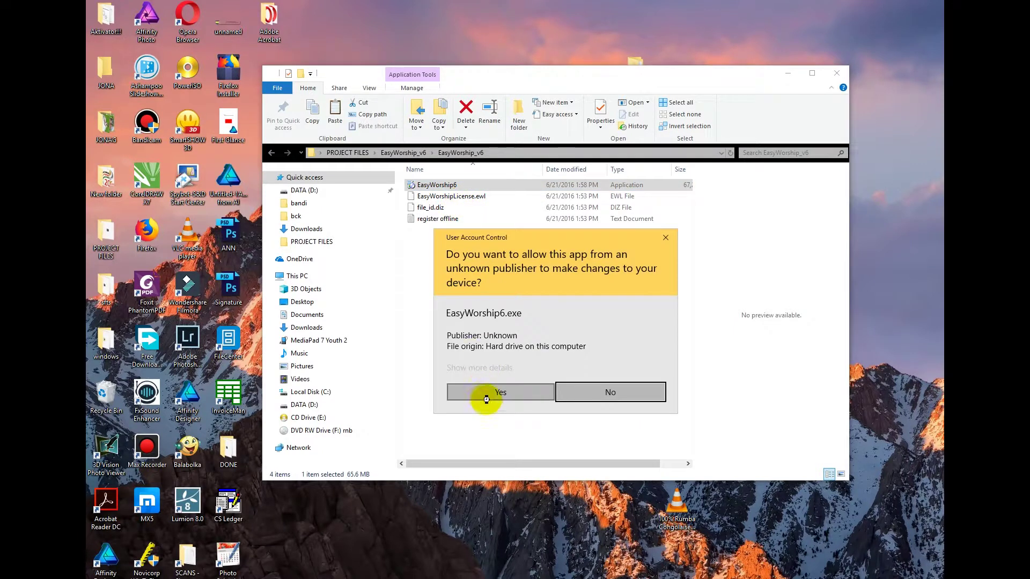
left_click(486, 399)
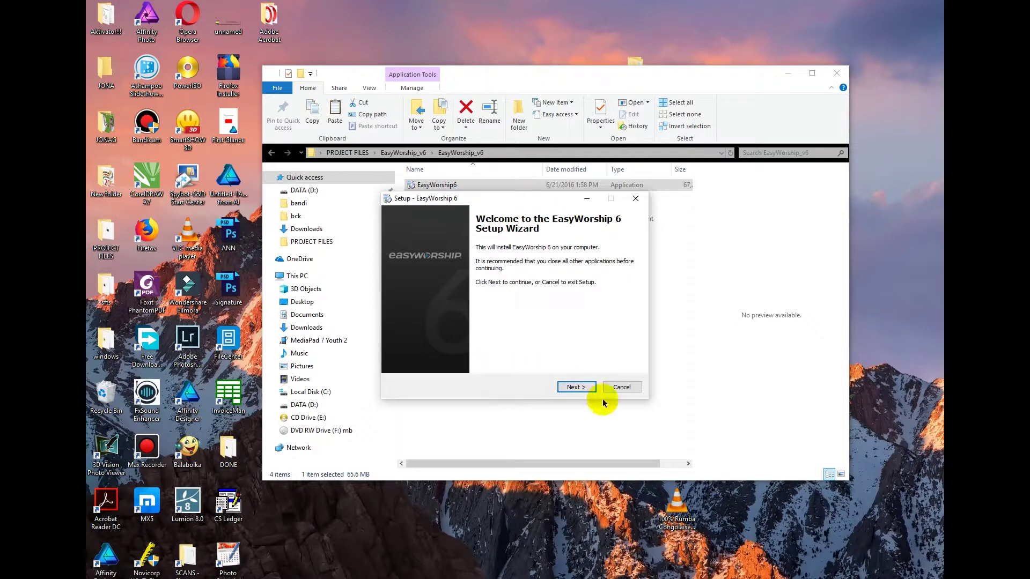
Install EasyWorship 6, accepting the license agreement and keeping the default destination, Start Menu folder and desktop icon option
left_click(576, 388)
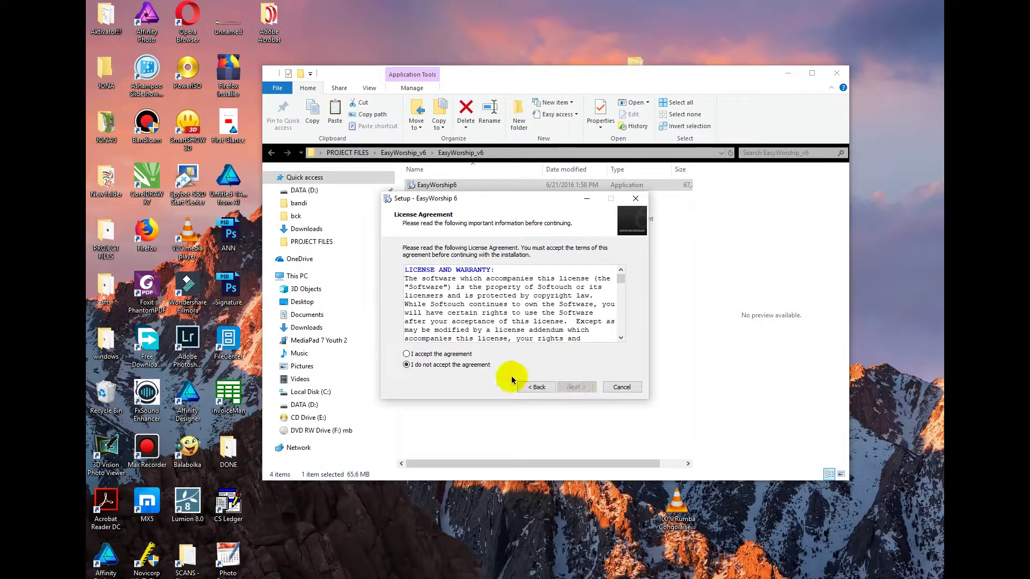
left_click(437, 353)
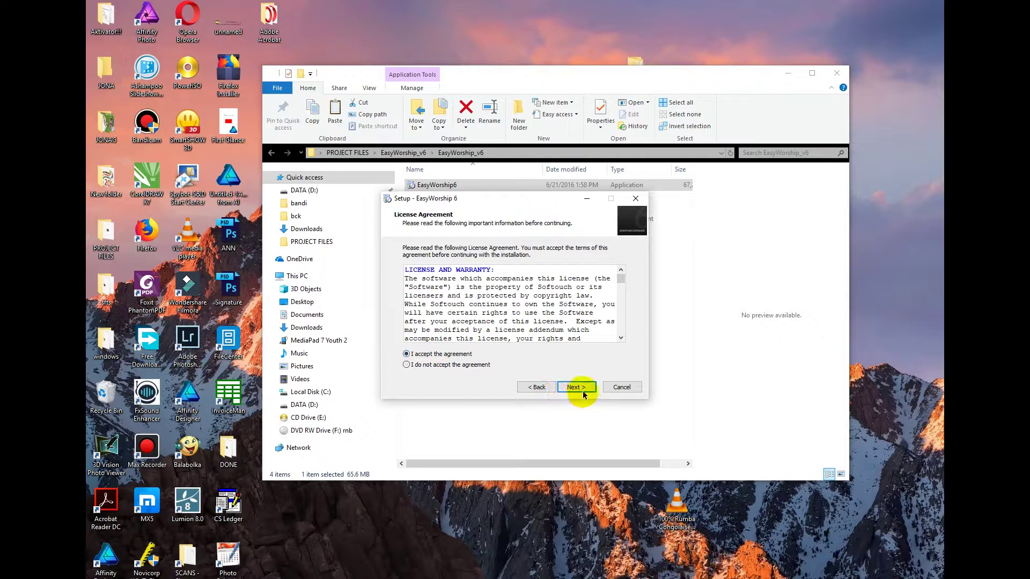
left_click(581, 387)
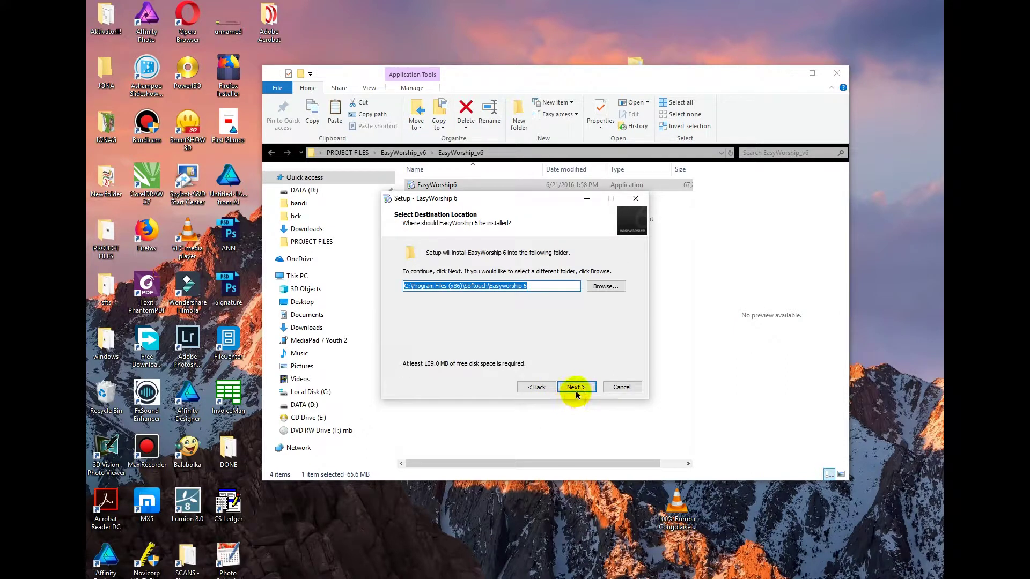
left_click(578, 388)
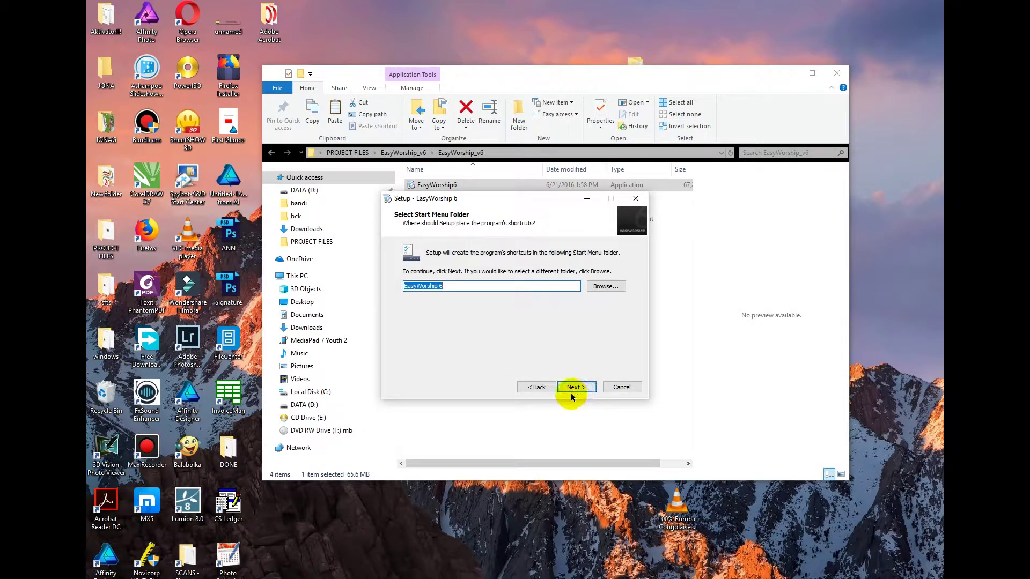
left_click(578, 388)
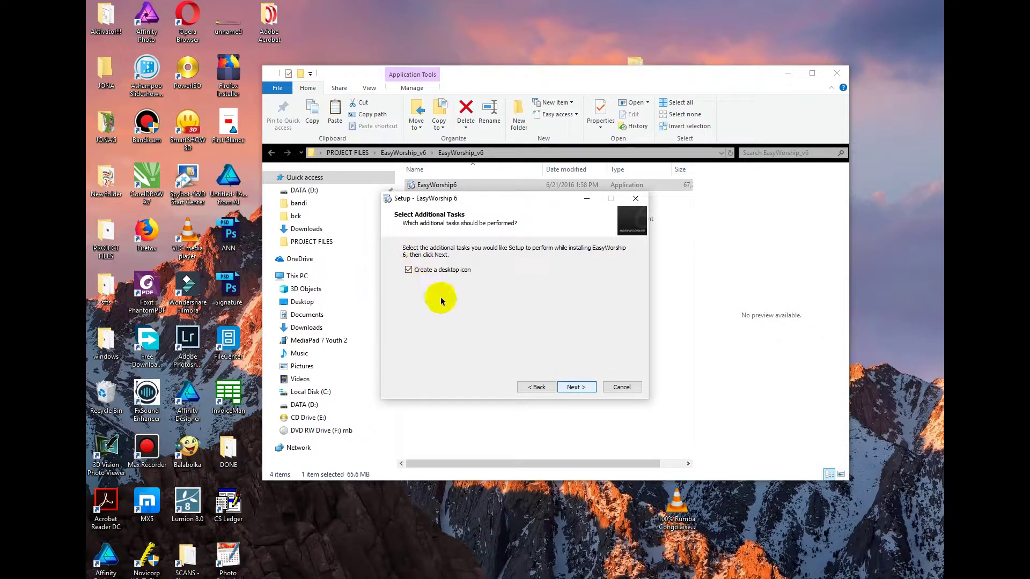
left_click(574, 389)
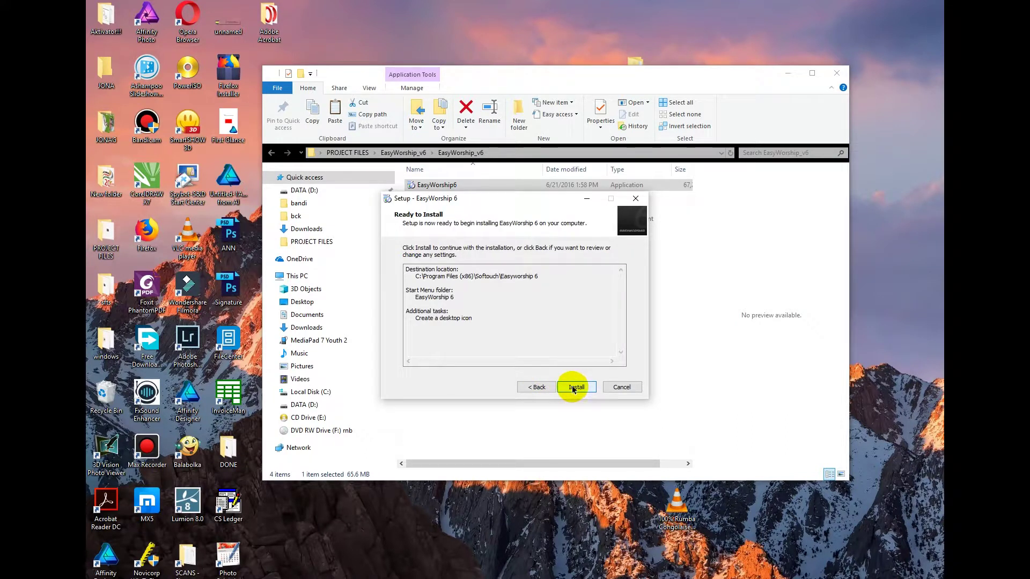
left_click(572, 387)
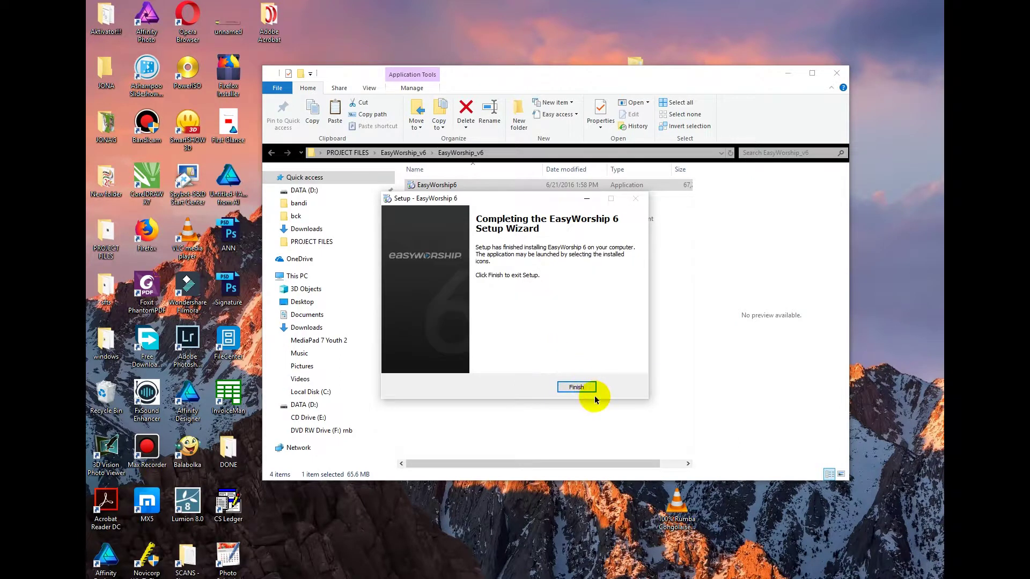
left_click(583, 386)
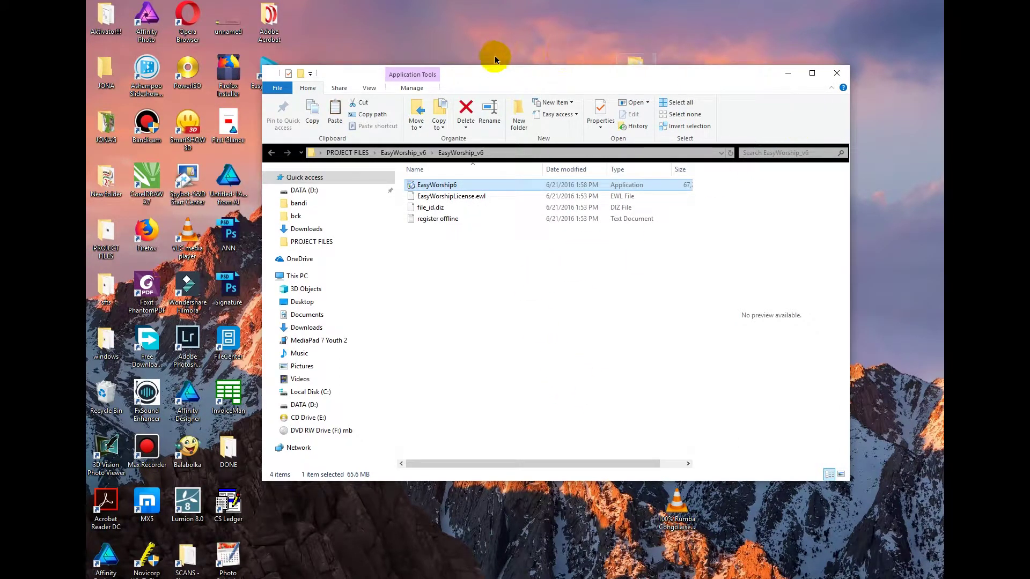
Open the "register offline" text file and arrange the windows so the EasyWorship 6 desktop shortcut is uncovered
left_click_drag(481, 85, 551, 80)
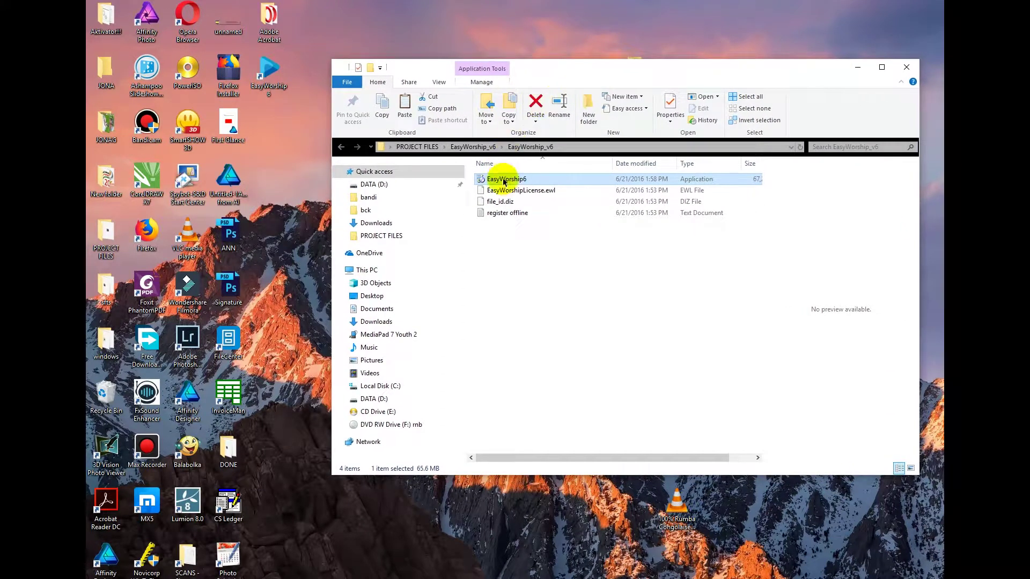
left_click(501, 214)
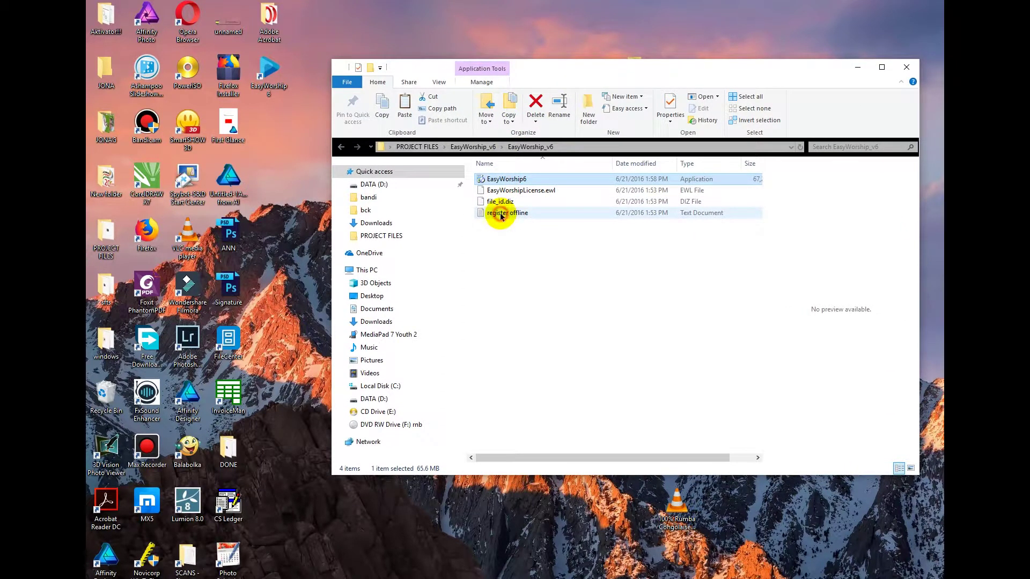
double_click(501, 214)
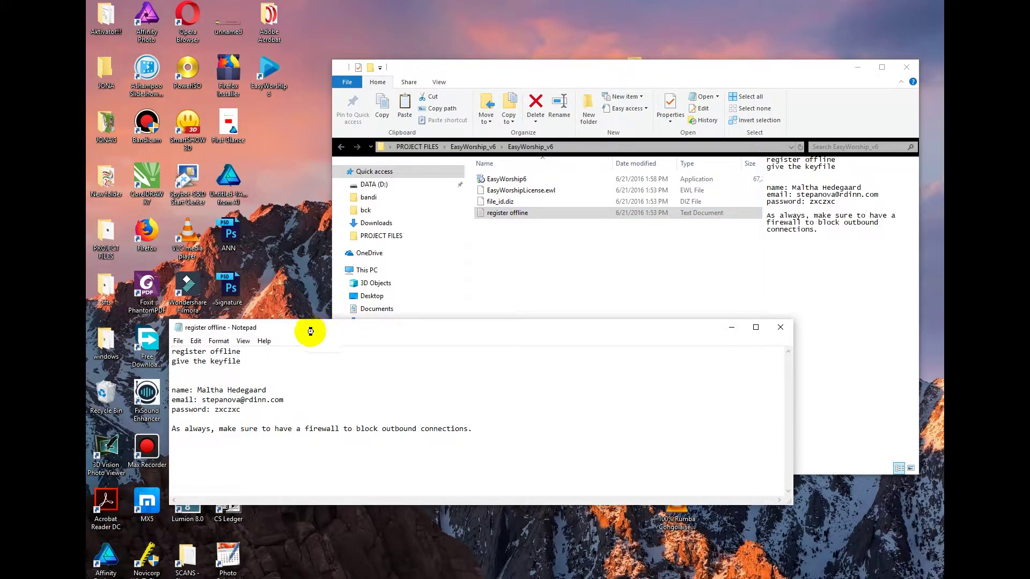
left_click_drag(304, 328, 500, 334)
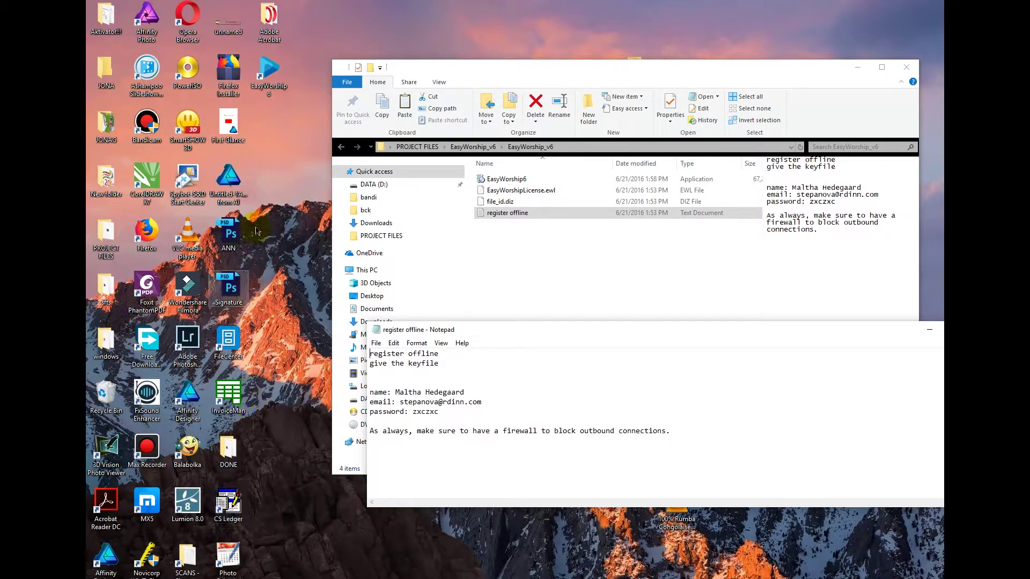
Launch EasyWorship 6 and start offline registration with a license file, moving the folder window clear of the dialogs
double_click(273, 93)
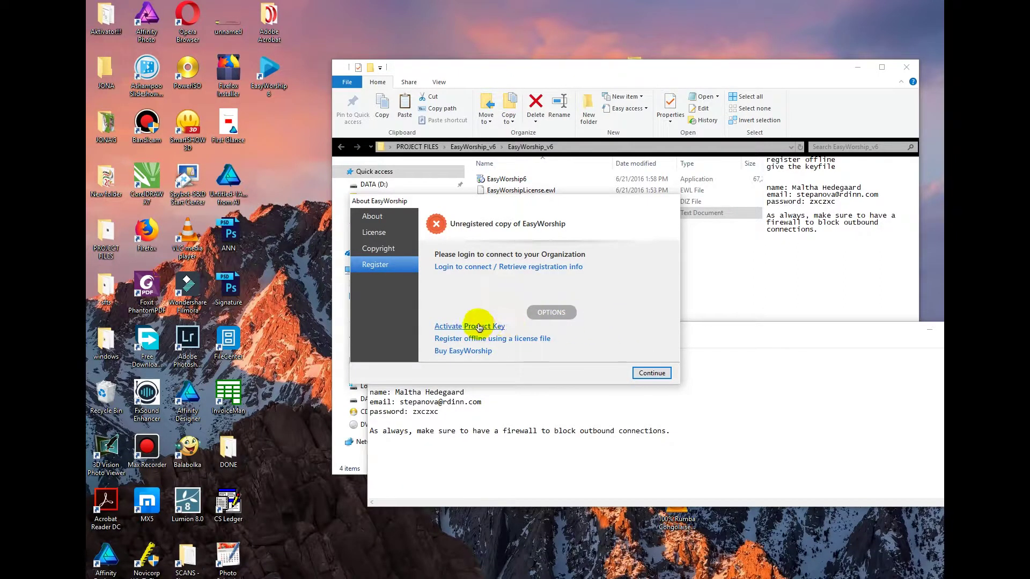
left_click(485, 344)
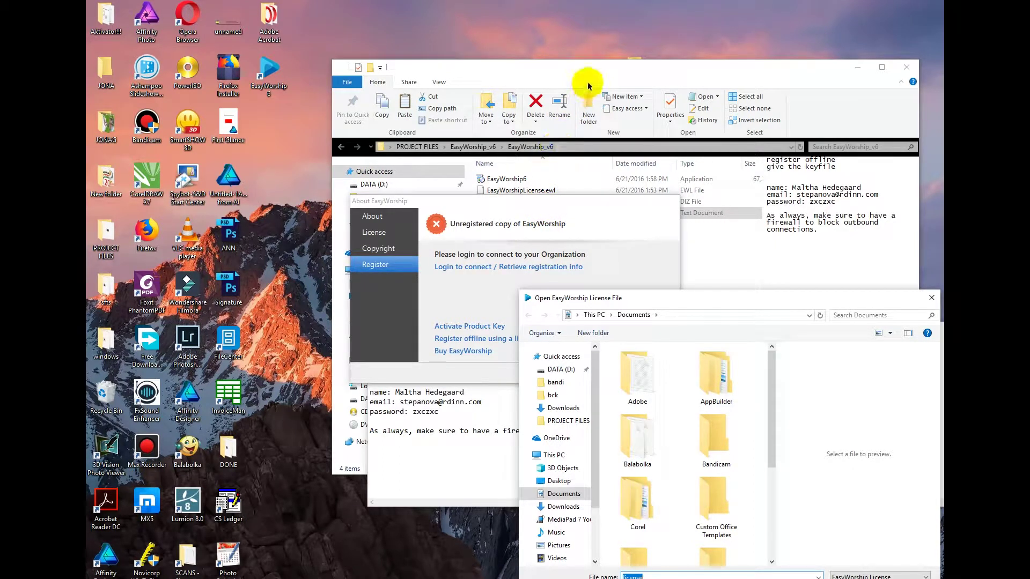
left_click(639, 65)
left_click_drag(641, 69, 398, 8)
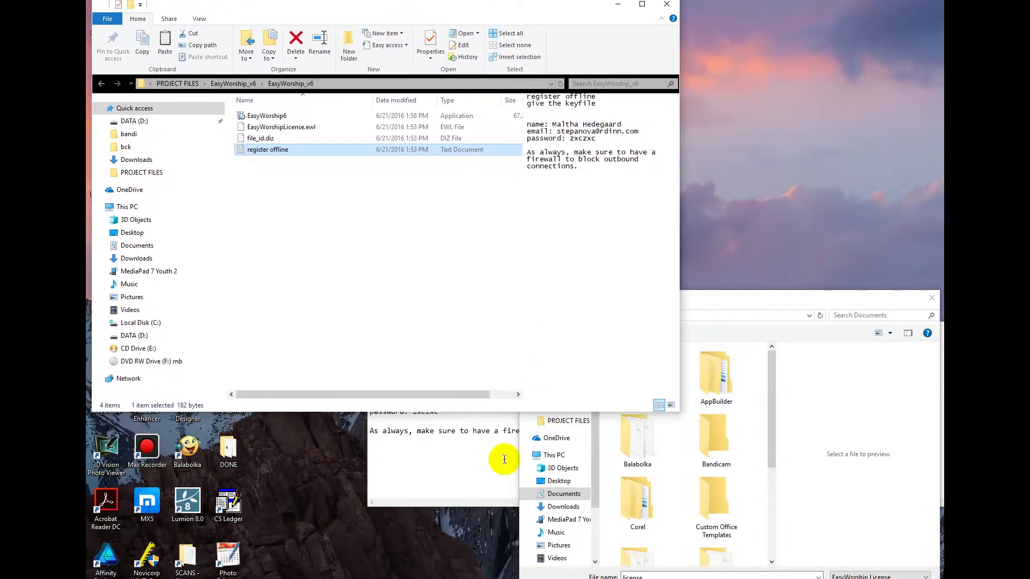
left_click(471, 482)
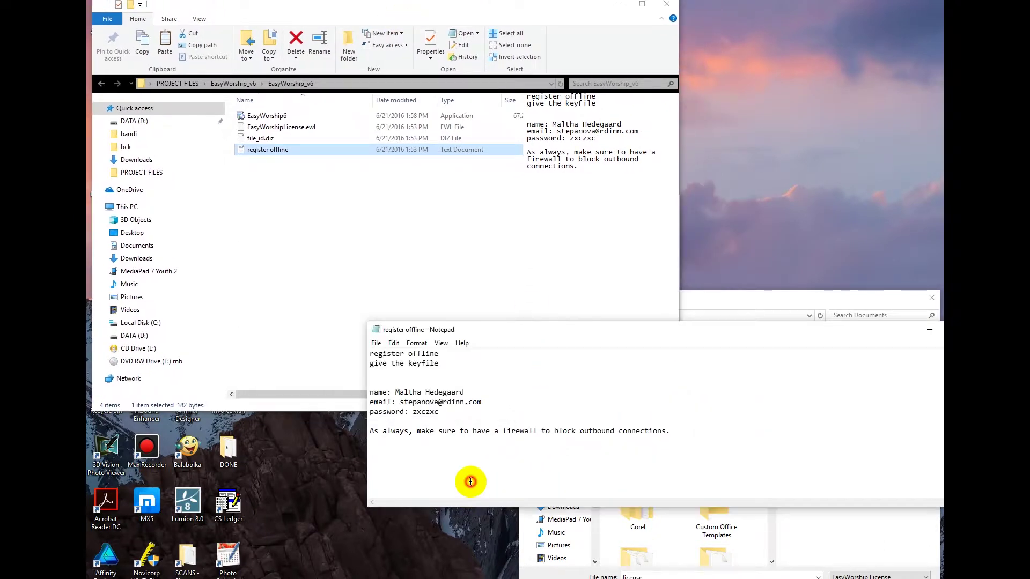
left_click(737, 576)
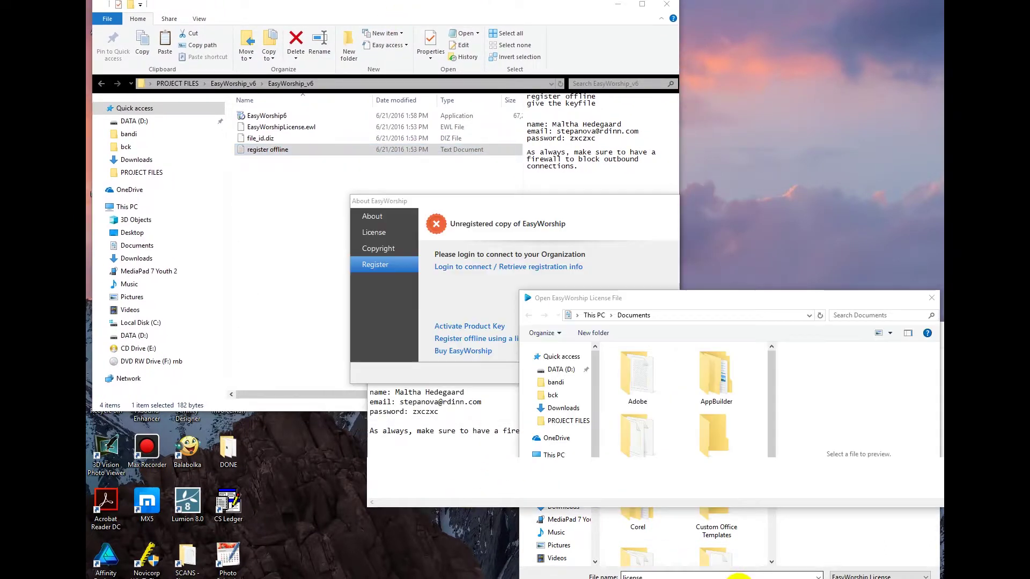
Load EasyWorshipLicense.ewl from the nested EasyWorship_v6 folder in PROJECT FILES as the license file and continue to the login
left_click(568, 421)
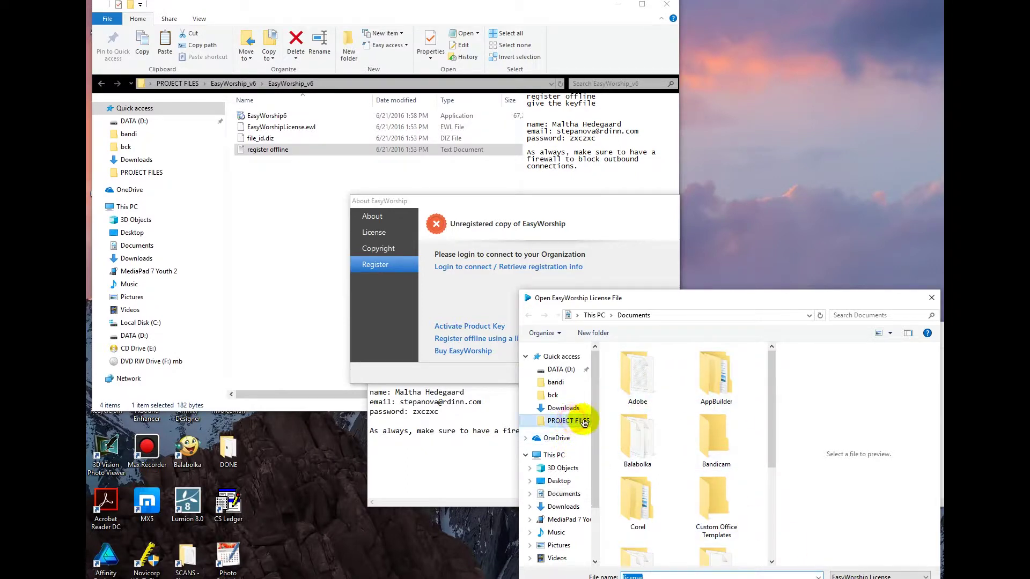
double_click(649, 400)
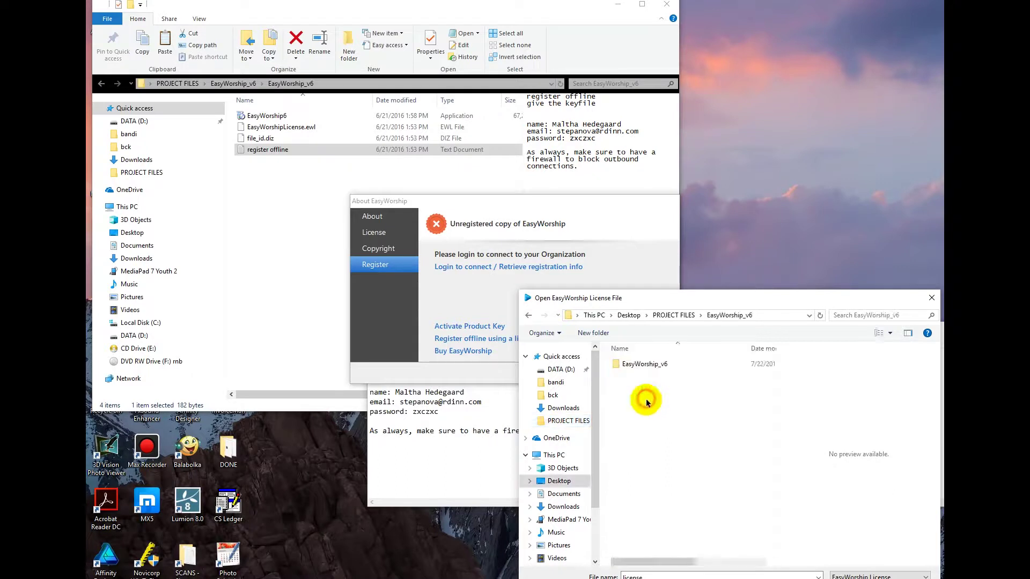
double_click(651, 364)
left_click(661, 366)
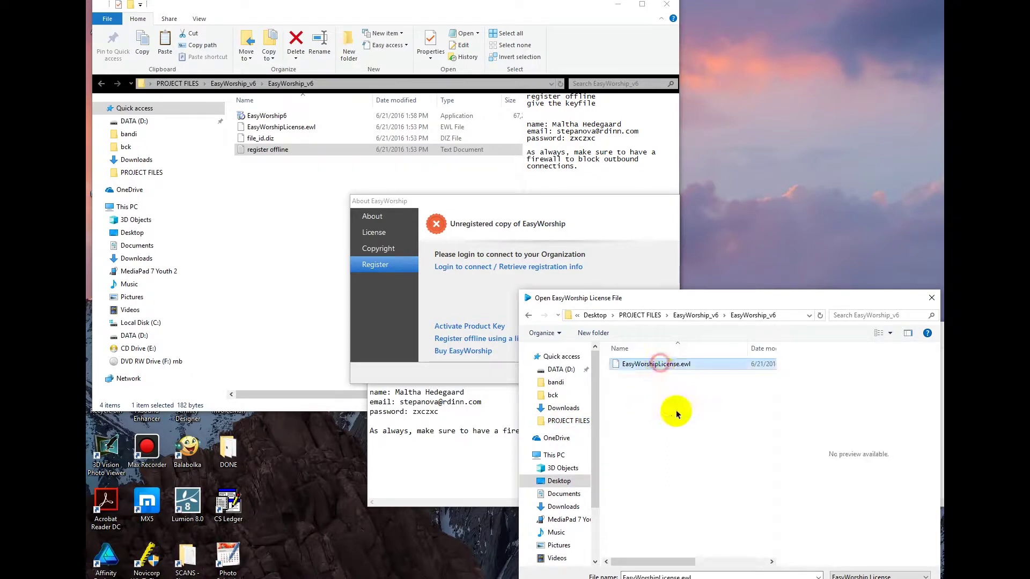
key("Return")
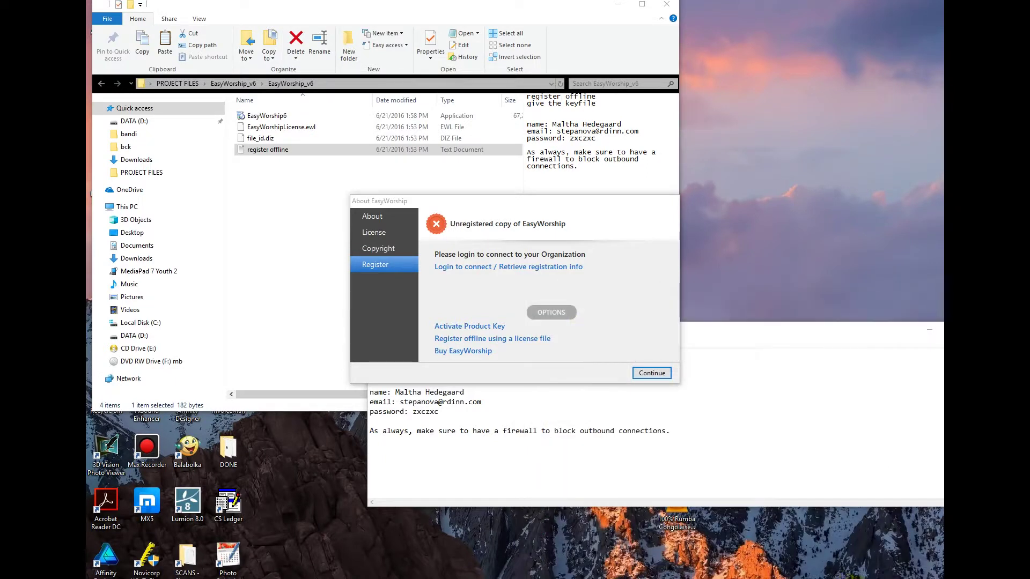
left_click(651, 373)
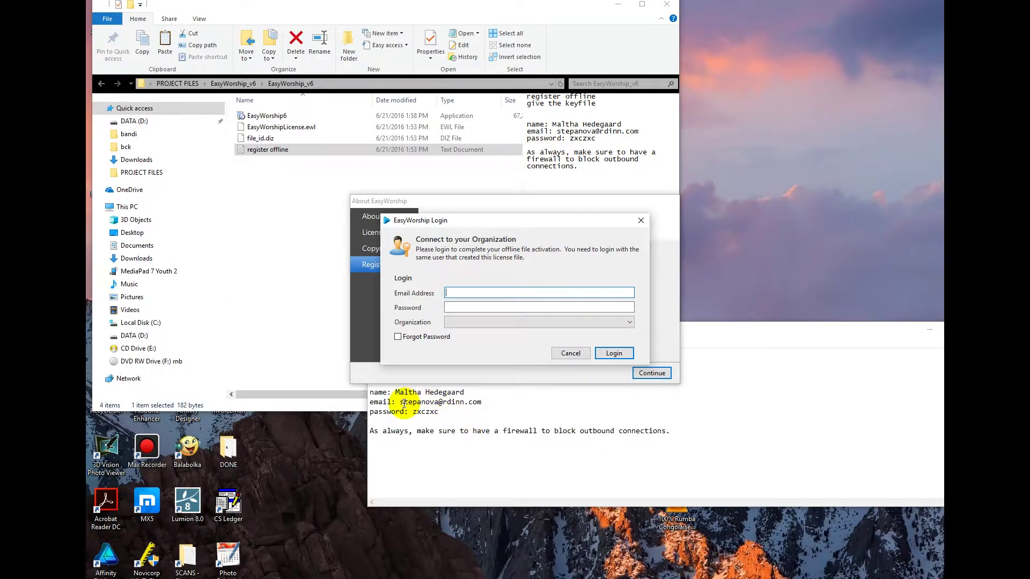
Fill in the EasyWorship login's email address and password by copying both from the "register offline" text file
left_click_drag(400, 402, 482, 402)
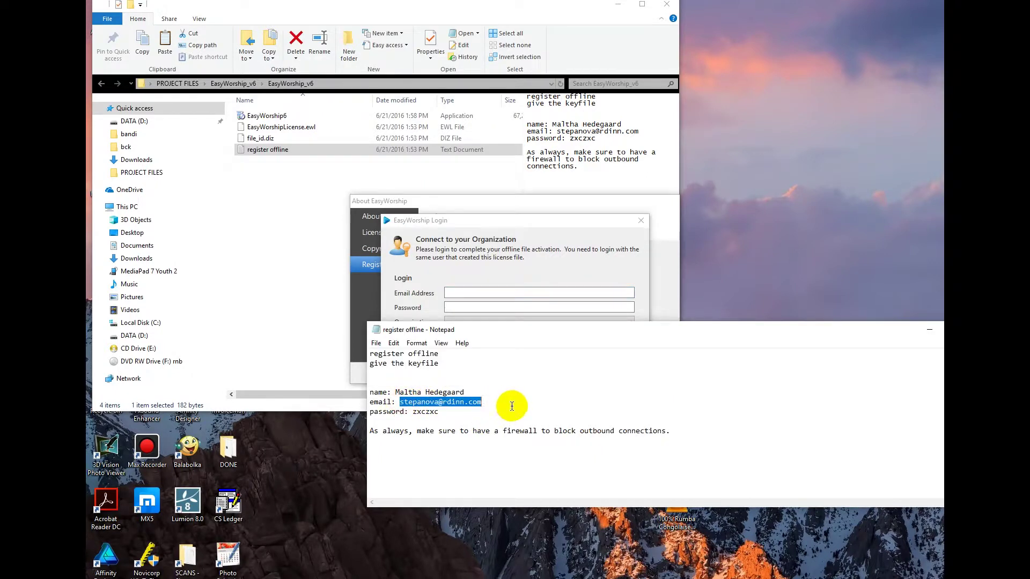
left_click(476, 293)
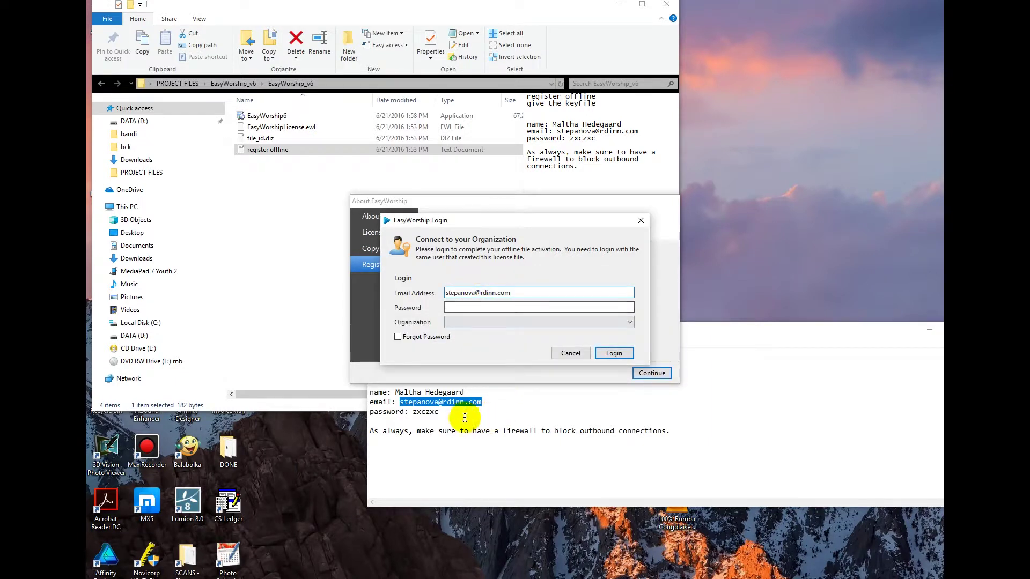
left_click(411, 411)
left_click_drag(412, 412, 440, 412)
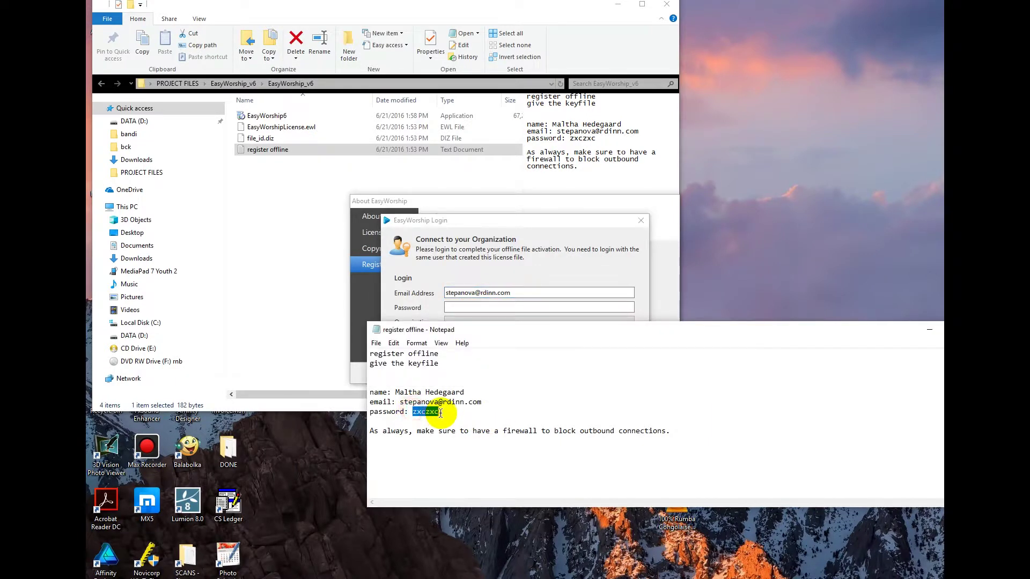
right_click(434, 413)
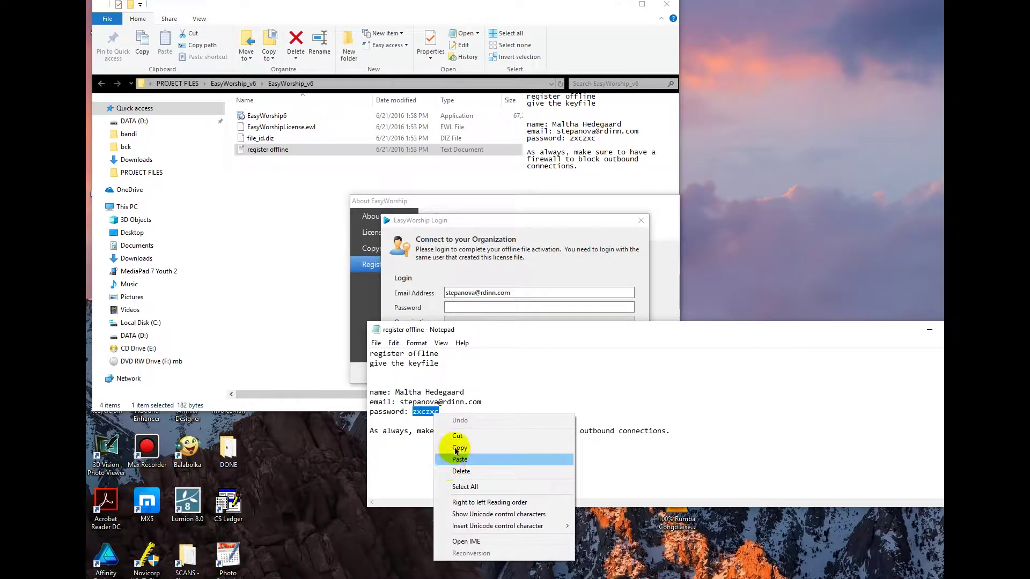
left_click(459, 449)
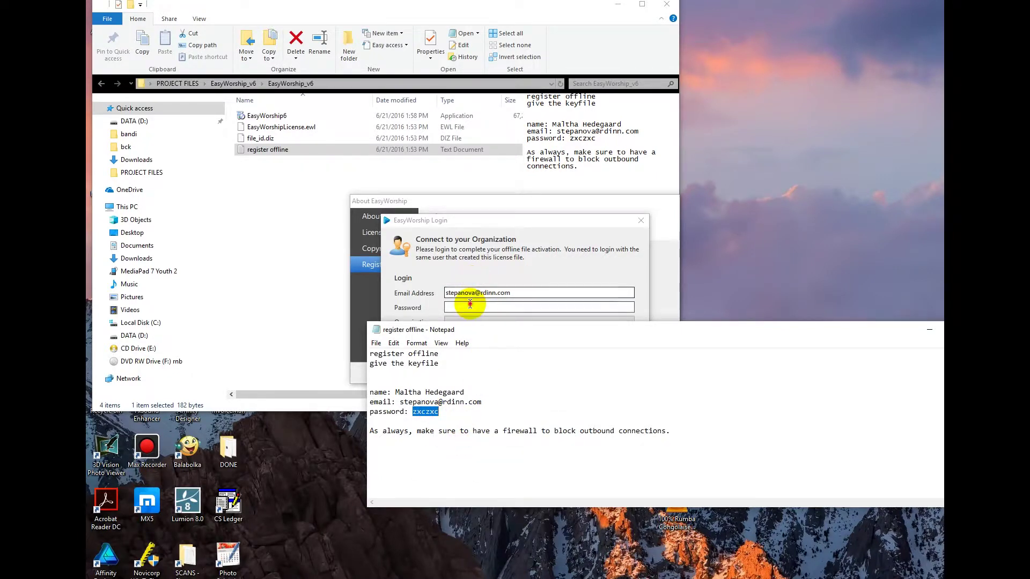
left_click(470, 306)
right_click(470, 306)
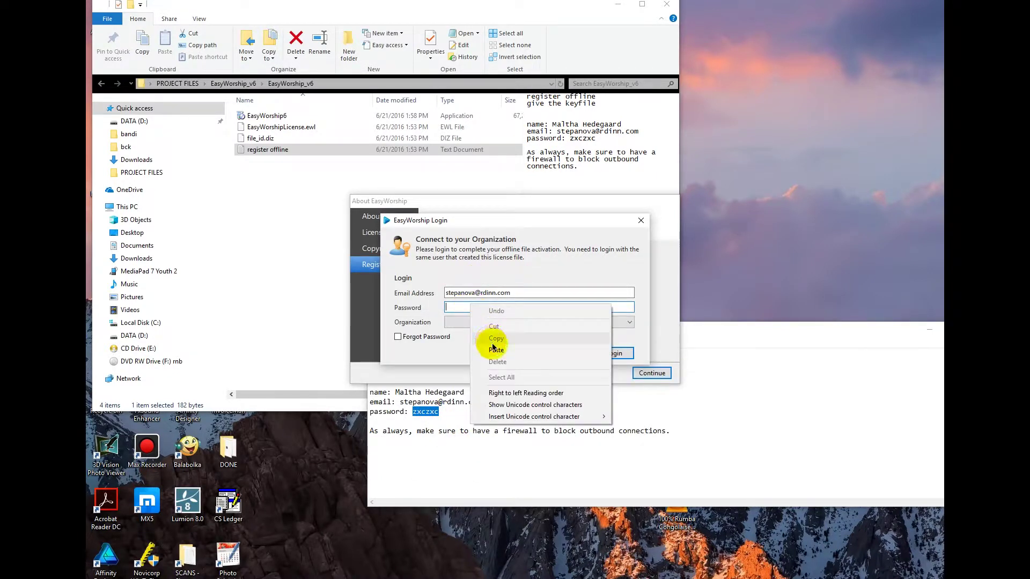
left_click(496, 350)
Submit the login without choosing an organization and continue from the registration page into the main program
left_click(478, 323)
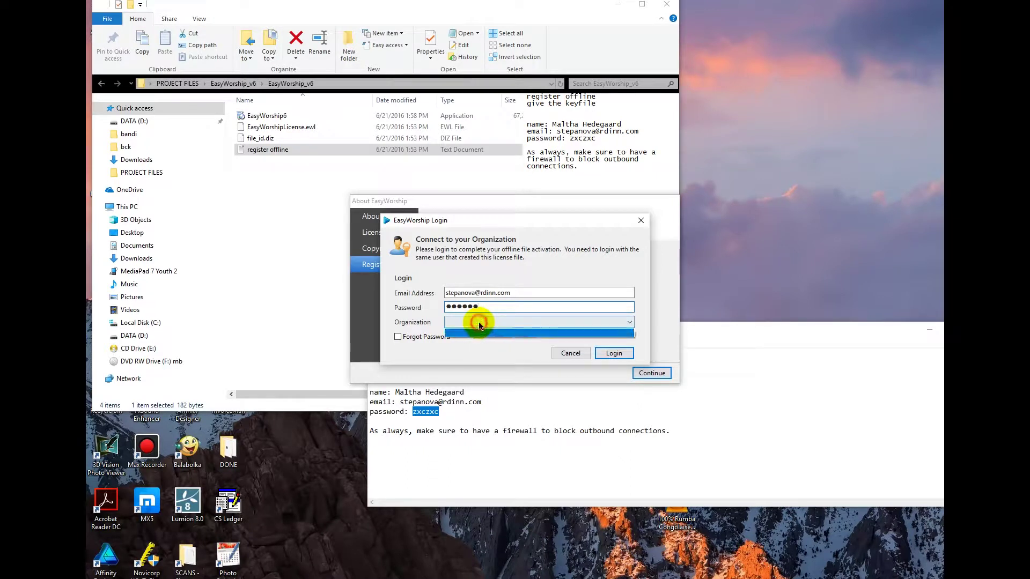
left_click(478, 324)
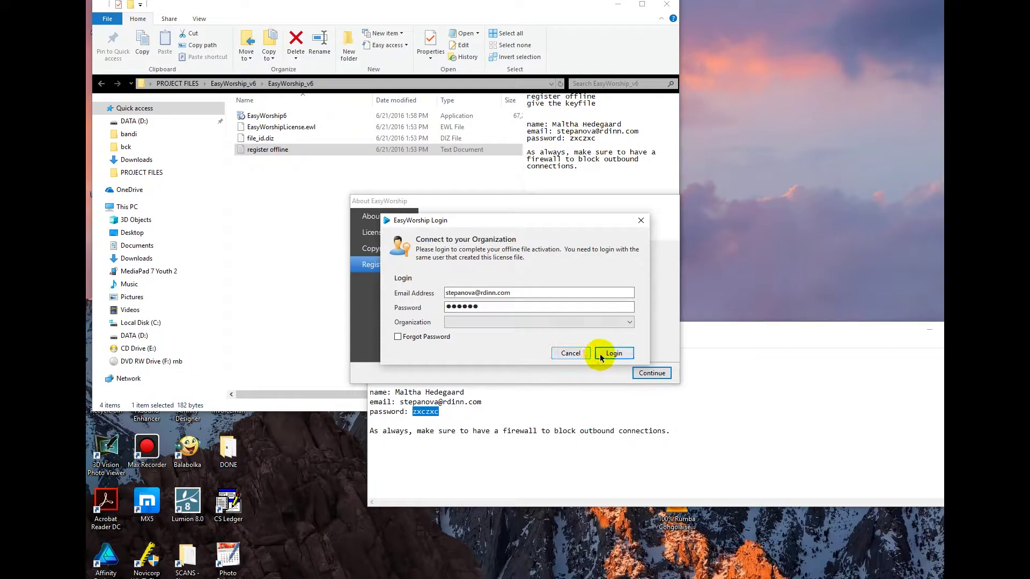
left_click(620, 355)
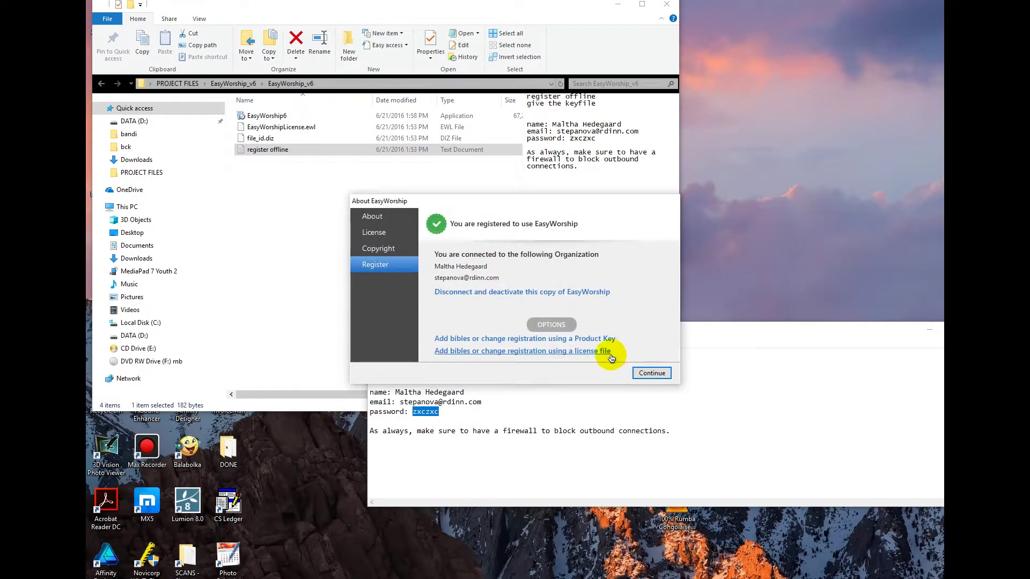
left_click(651, 373)
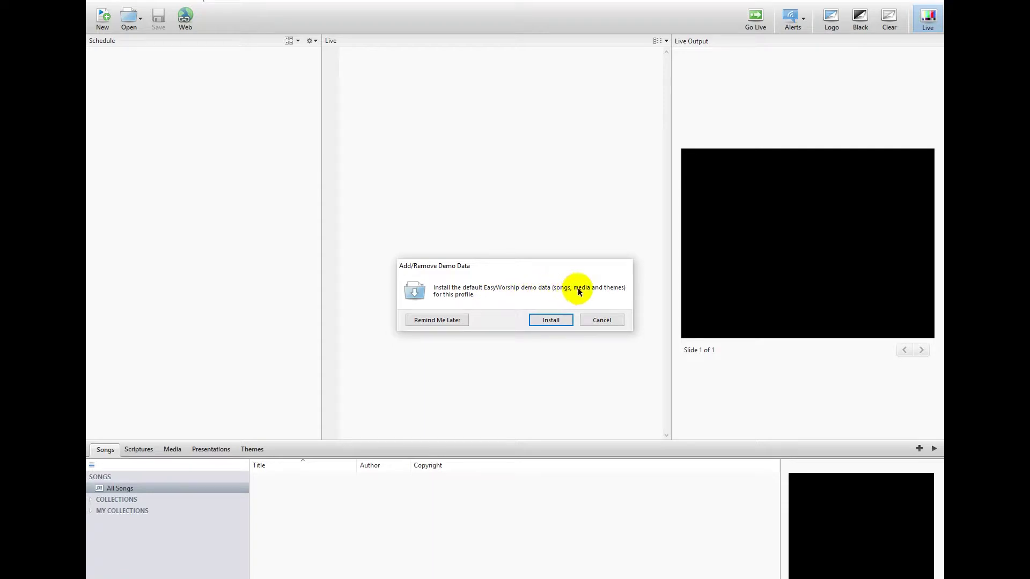
Install the default EasyWorship demo data for this profile and close the Add/Remove Demo Data dialog
left_click(548, 321)
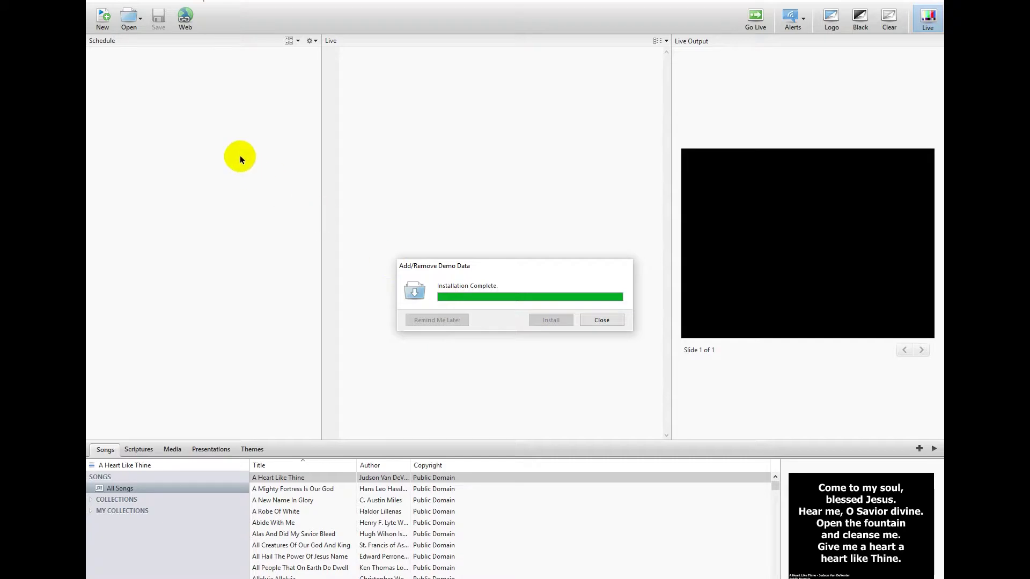
left_click(323, 481)
left_click(558, 297)
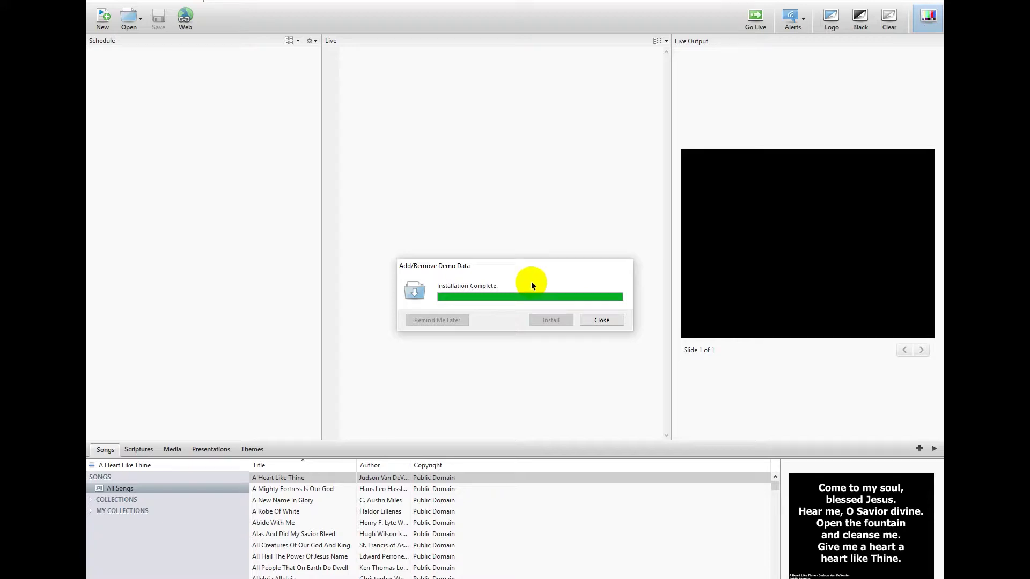
left_click(609, 322)
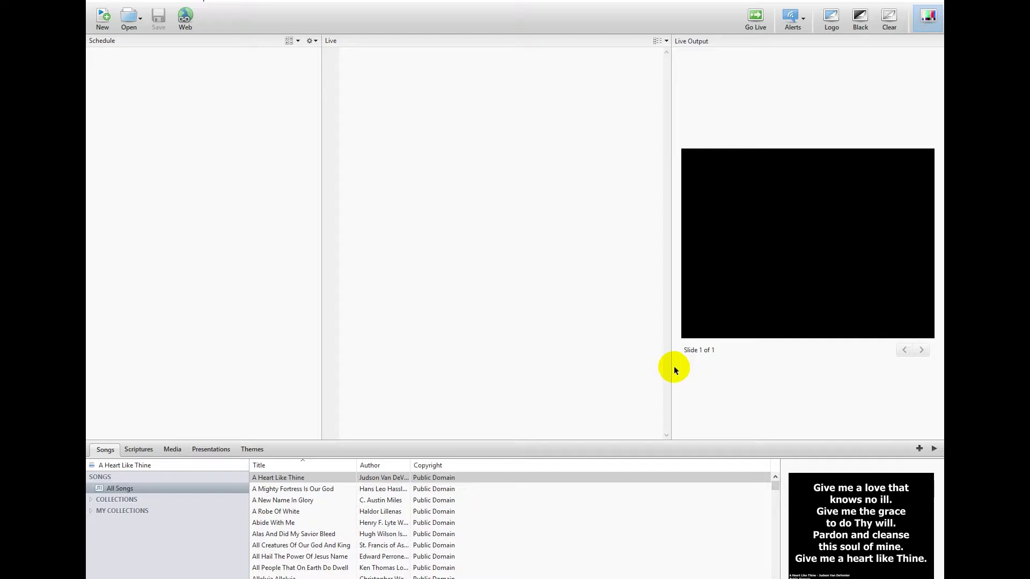
Widen the Live Output area and add the song "A Heart Like Thine" to the schedule
left_click_drag(672, 367, 540, 349)
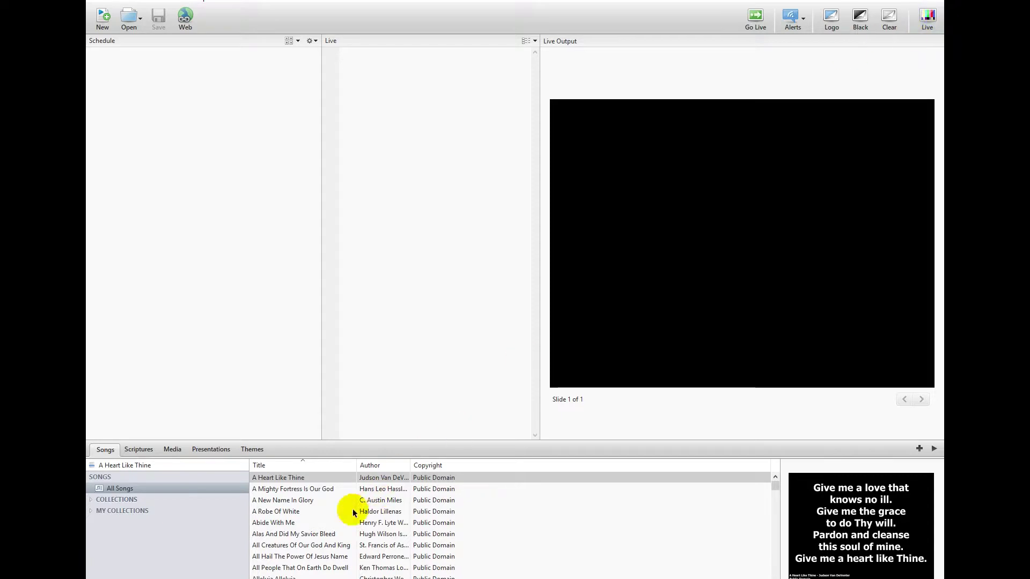
left_click(294, 489)
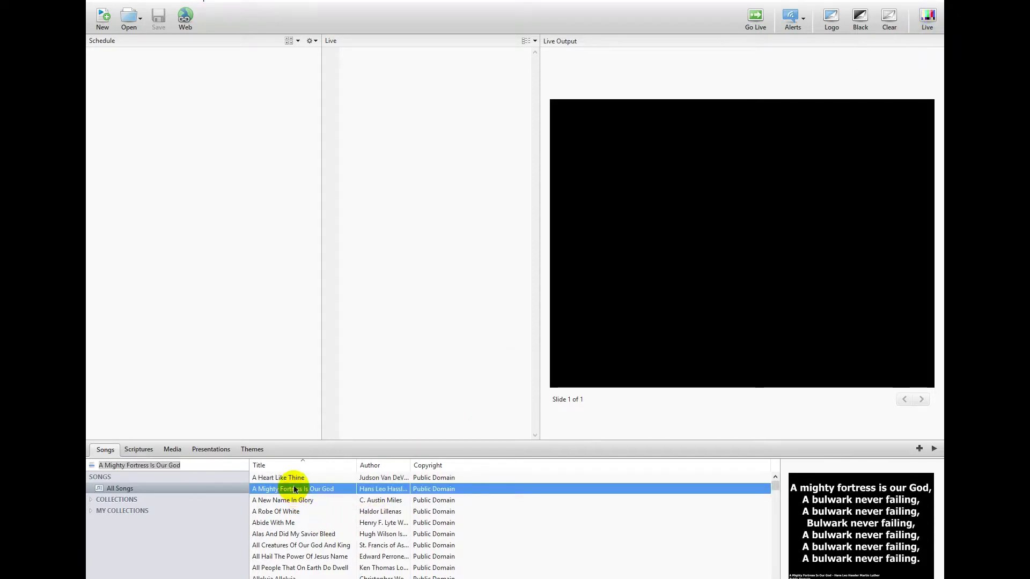
left_click(294, 488)
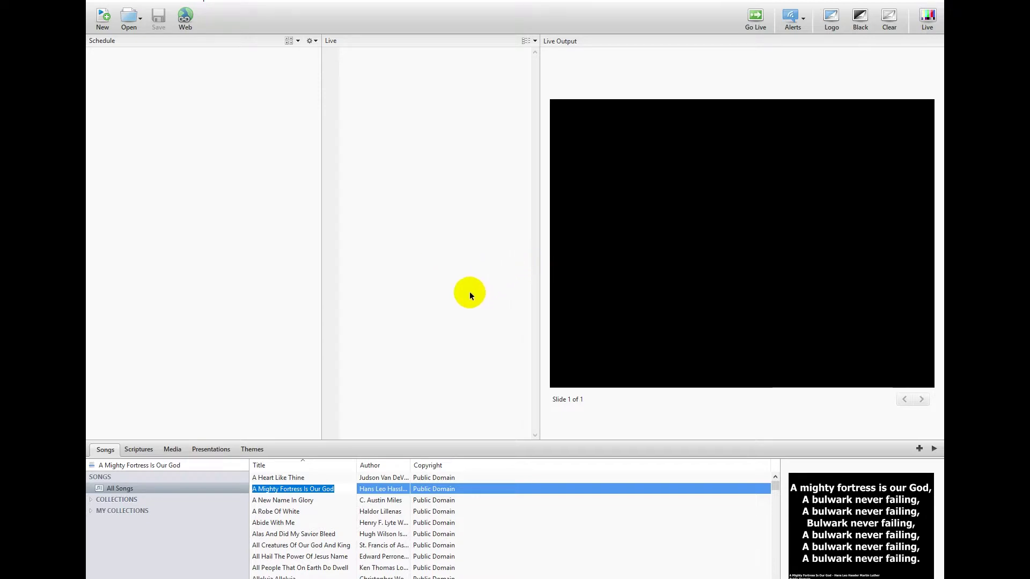
left_click(274, 489)
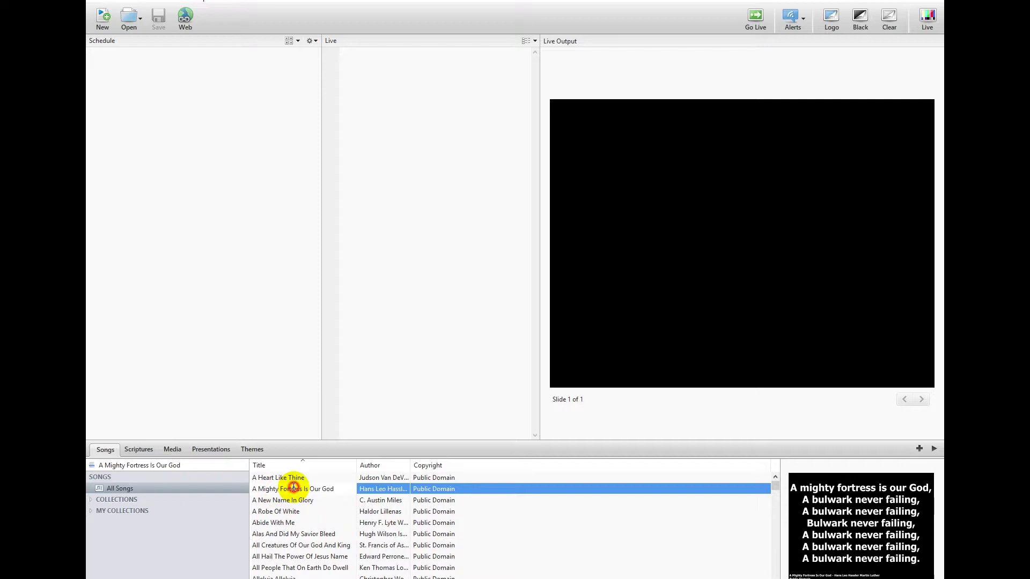
left_click(286, 478)
double_click(286, 478)
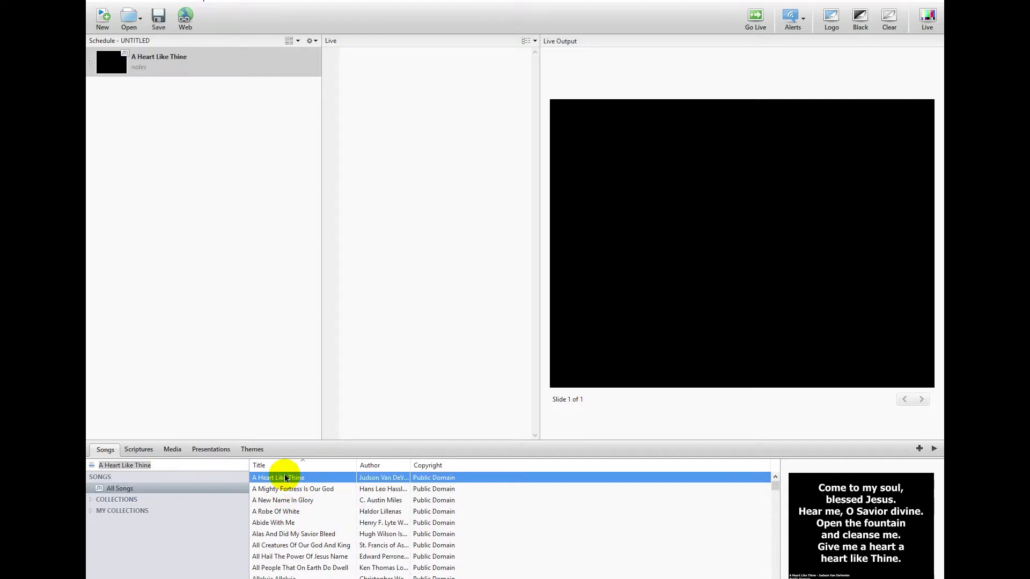
Try to send the scheduled song "A Heart Like Thine" to the Live area
left_click(239, 181)
left_click(186, 86)
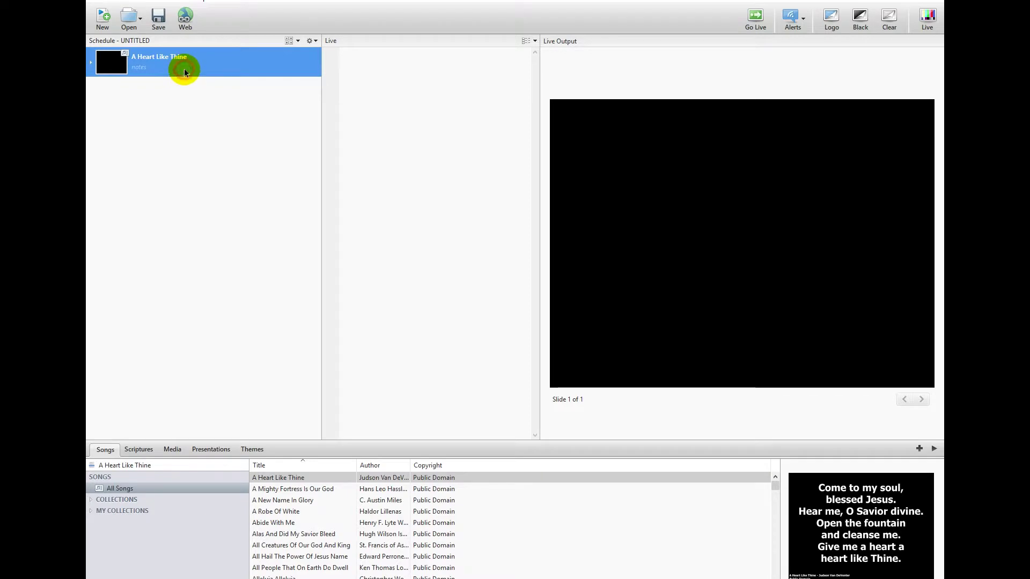
left_click(184, 68)
left_click(185, 87)
left_click_drag(175, 62, 456, 154)
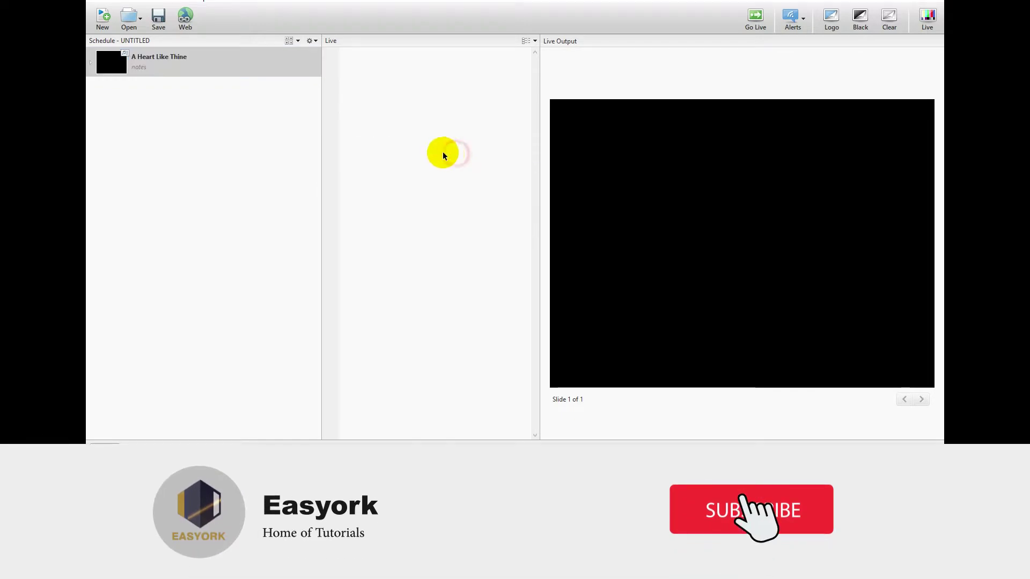
right_click(150, 60)
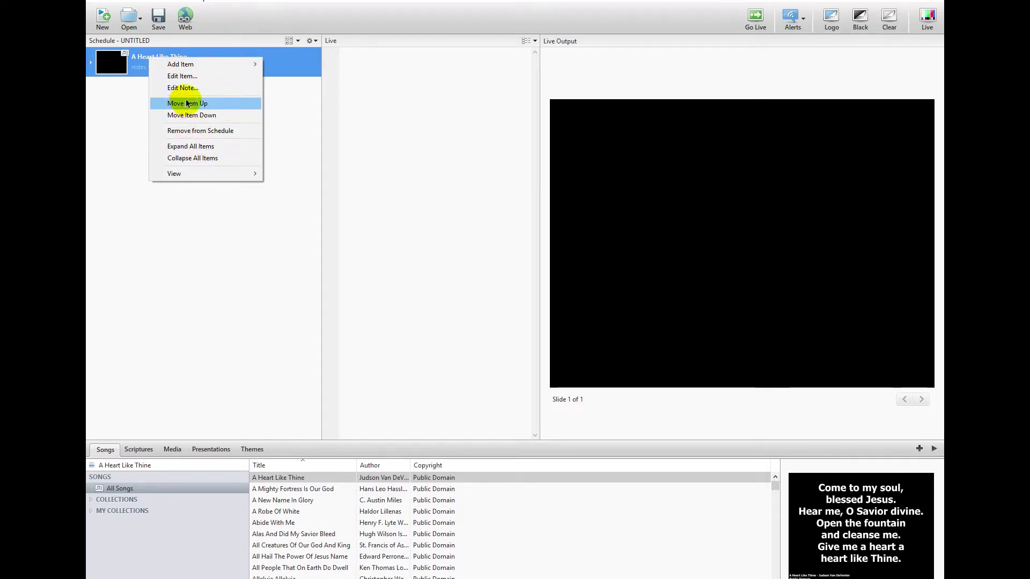
left_click(247, 263)
left_click(369, 208)
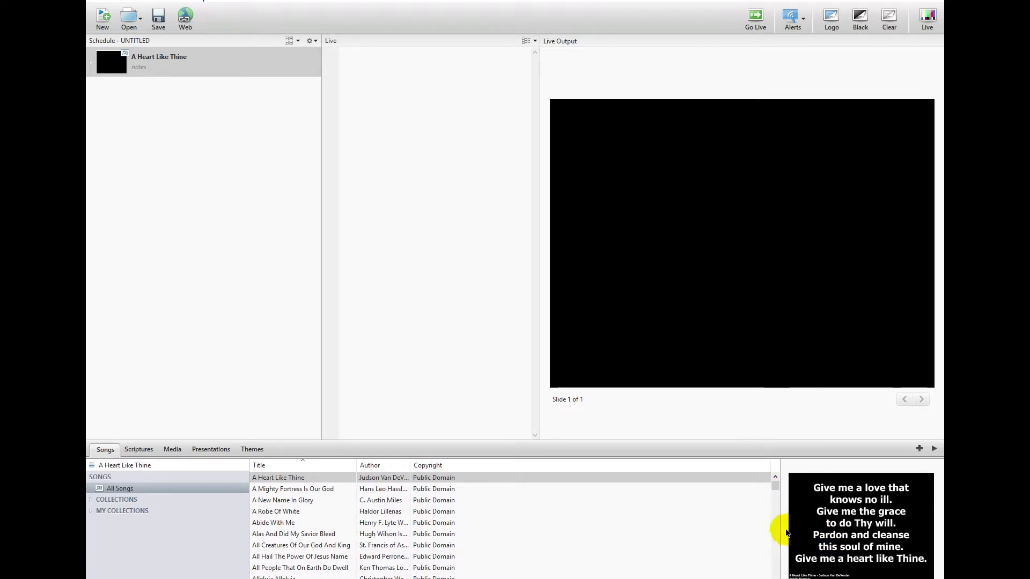
Enlarge the song preview area and add "A Heart Like Thine" to the schedule a second time
left_click_drag(779, 528, 545, 493)
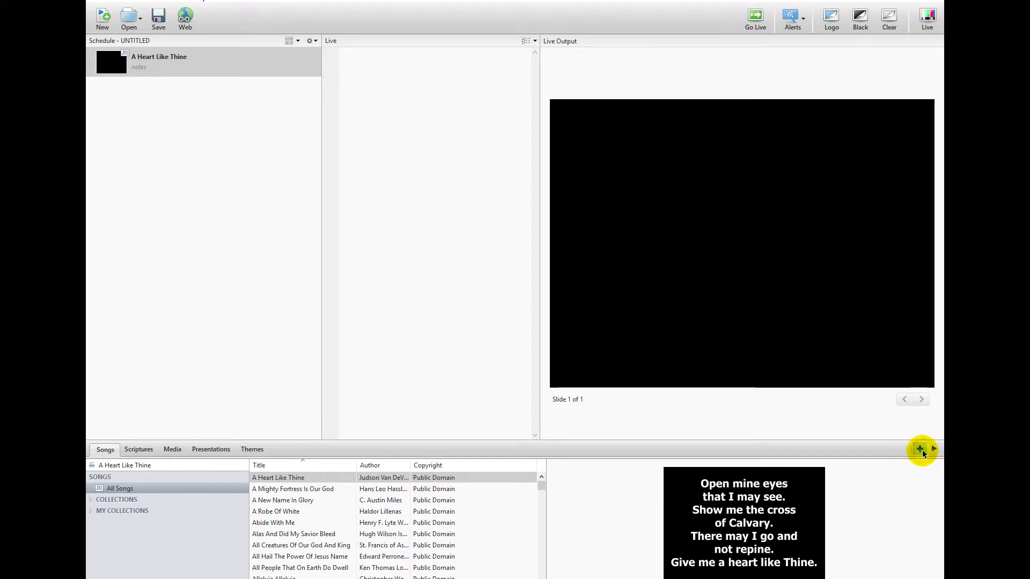
left_click(920, 451)
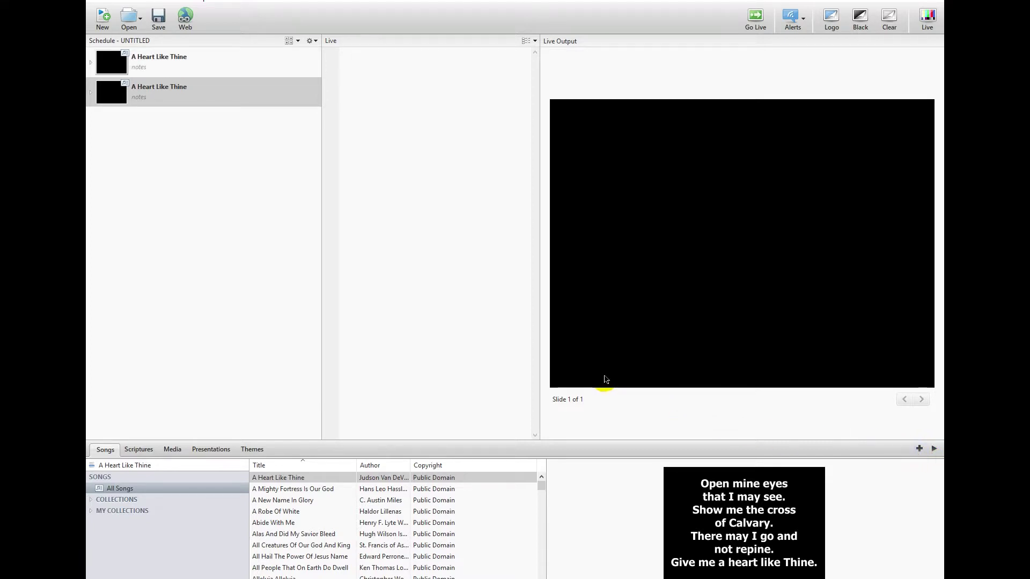
left_click(302, 213)
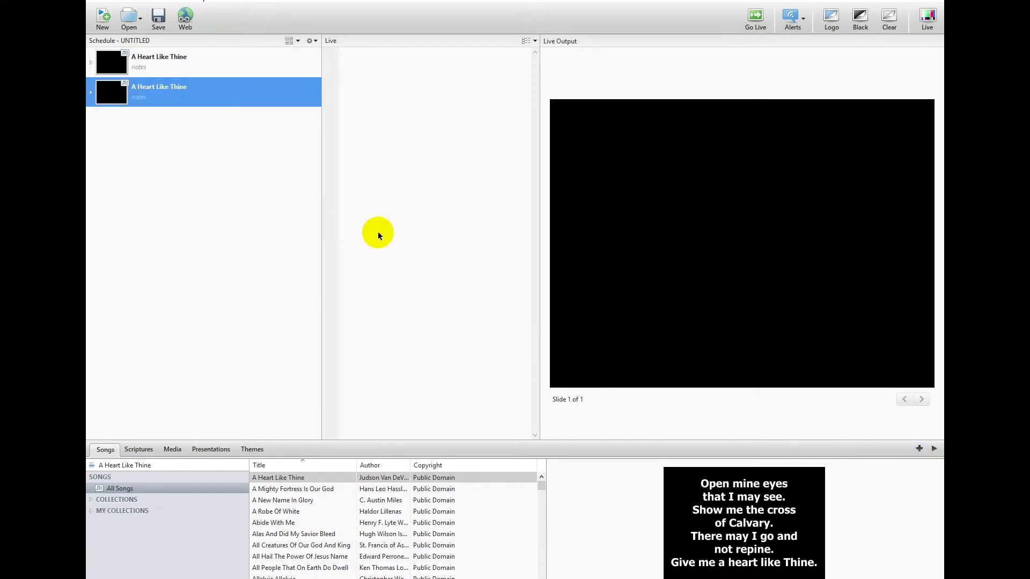
Switch to the KJV scriptures and add Genesis 1:2 to the schedule
left_click(152, 450)
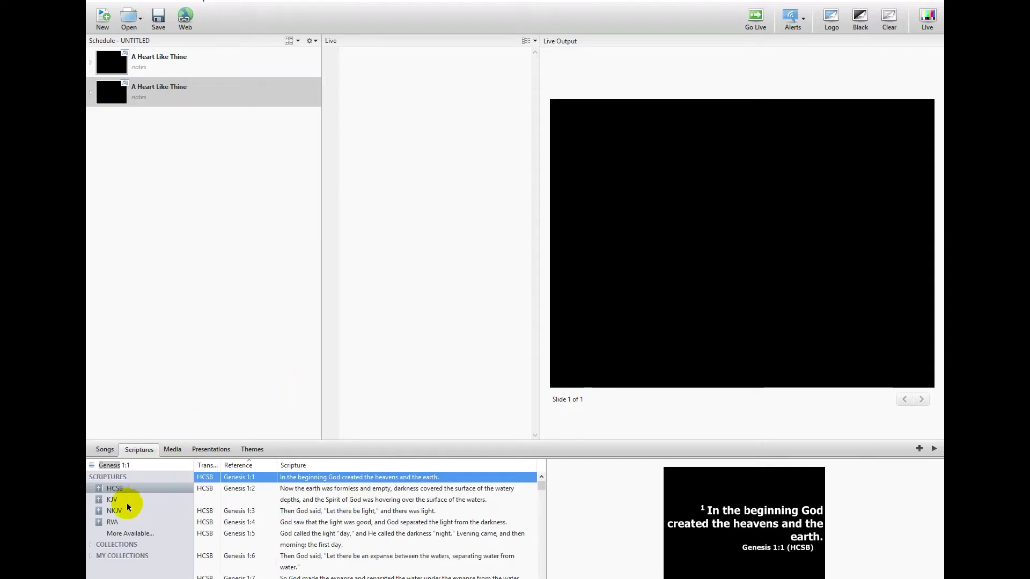
left_click(113, 499)
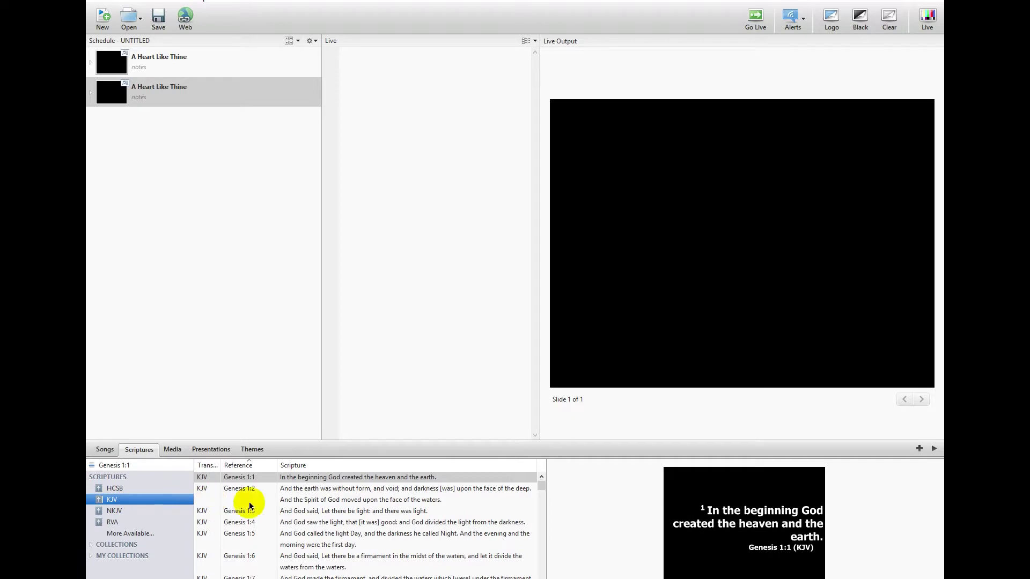
double_click(304, 489)
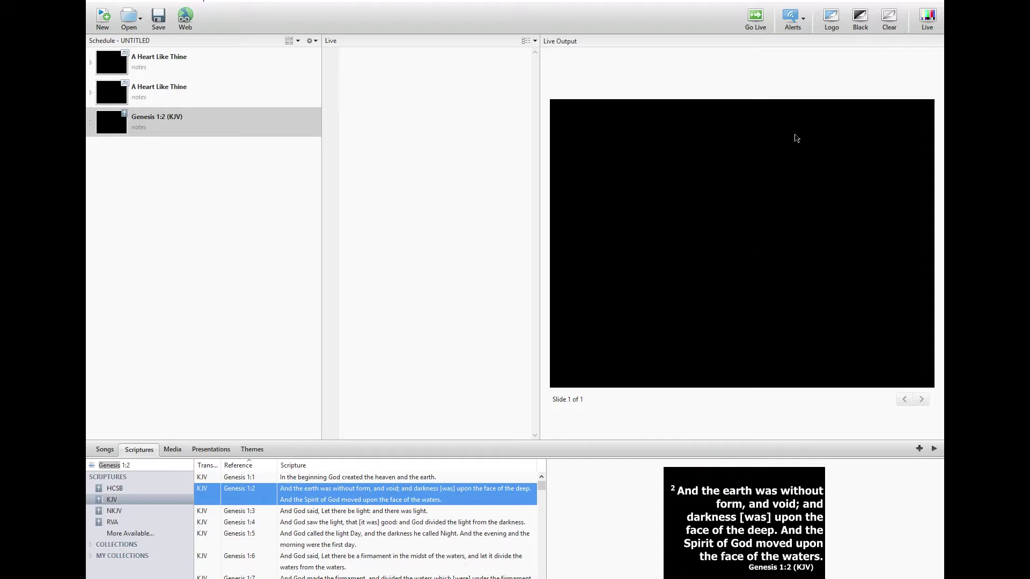
Turn on live output, send Genesis 1:2 (KJV) live, and widen the Live Output area further
left_click(918, 26)
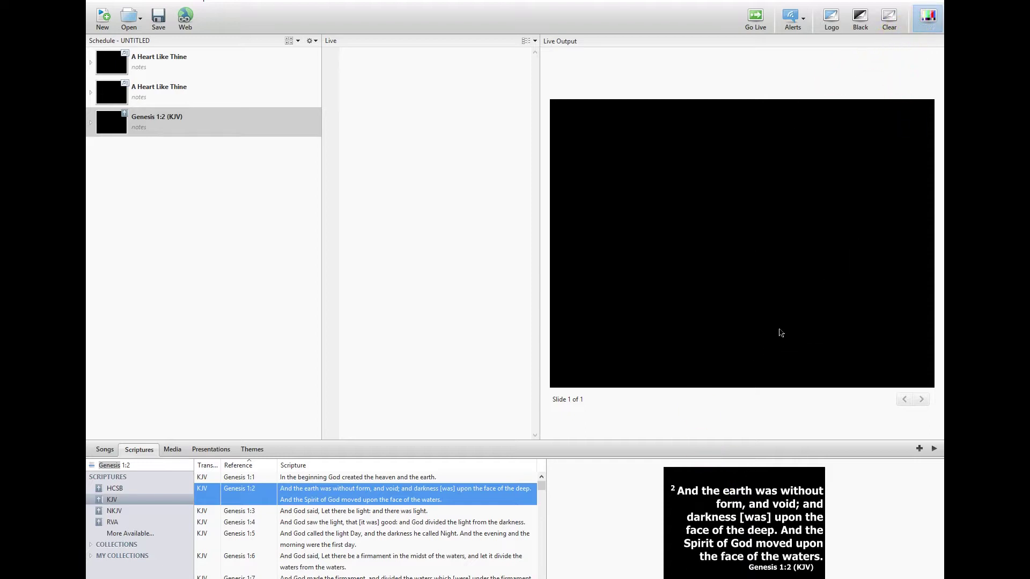
left_click(422, 488)
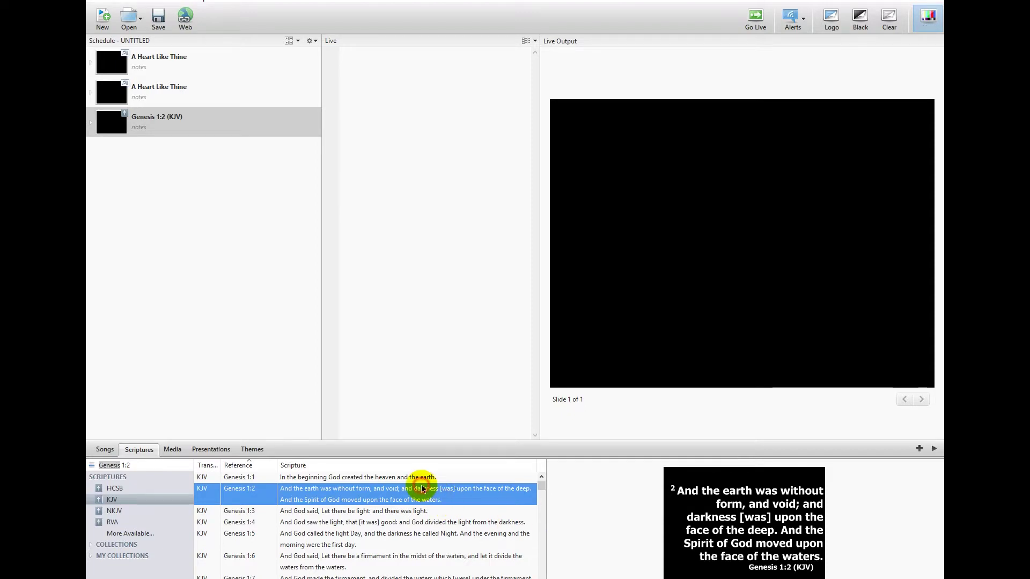
left_click(422, 488)
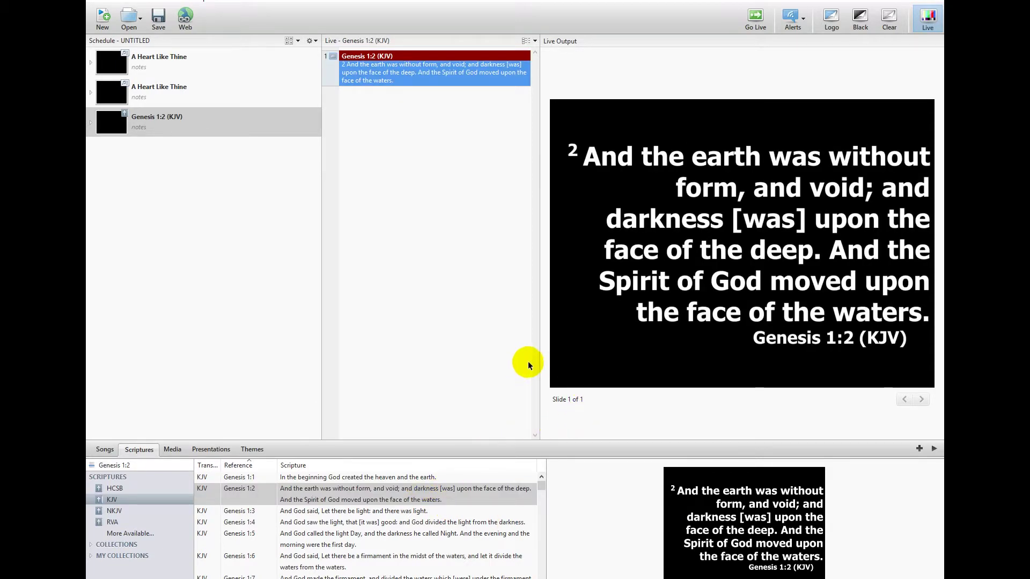
left_click_drag(540, 364, 437, 353)
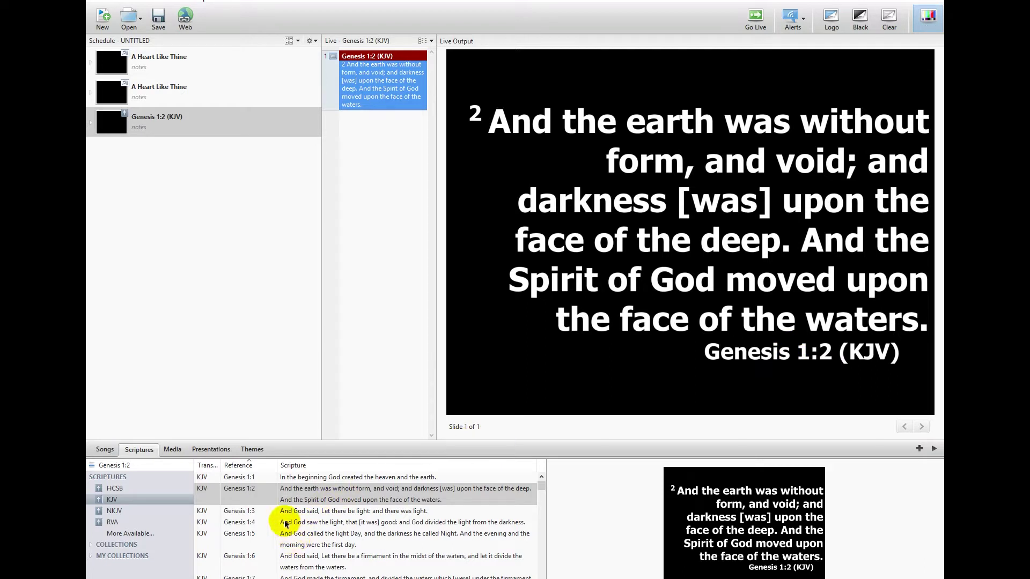
Show the KJV verses Genesis 1:3, 1:4 and 1:5 live one after another
left_click(298, 513)
double_click(299, 512)
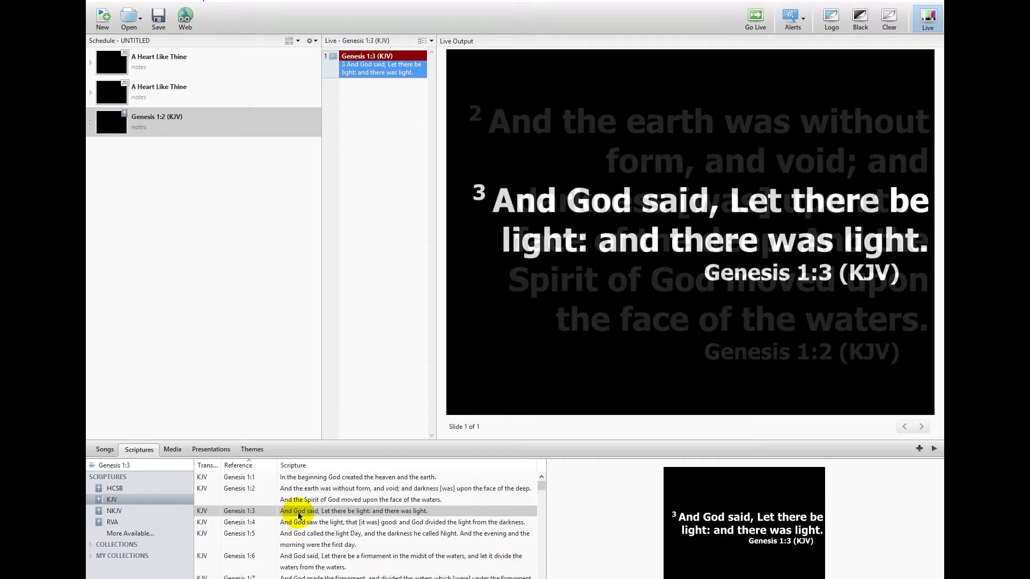
double_click(299, 523)
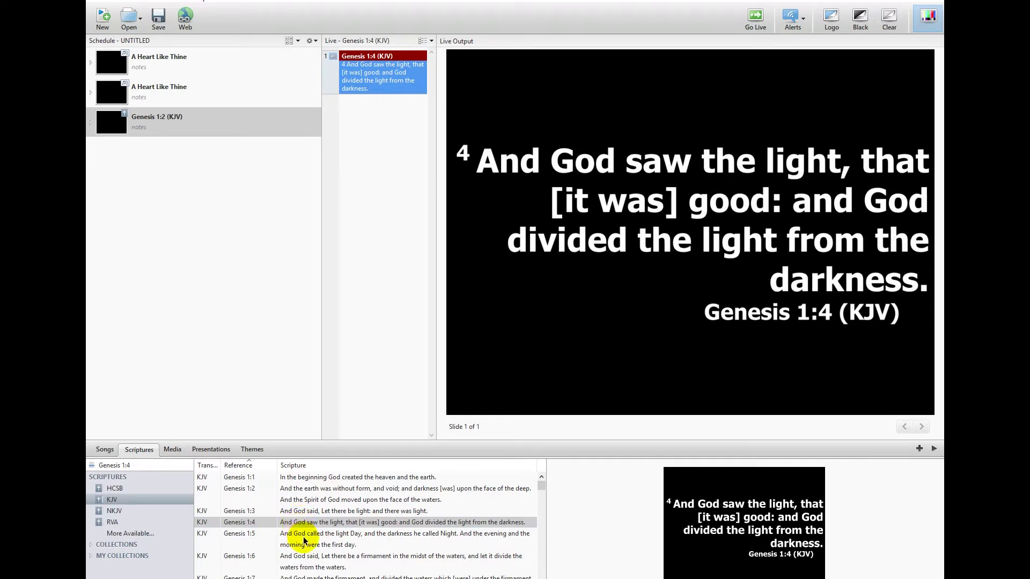
double_click(307, 539)
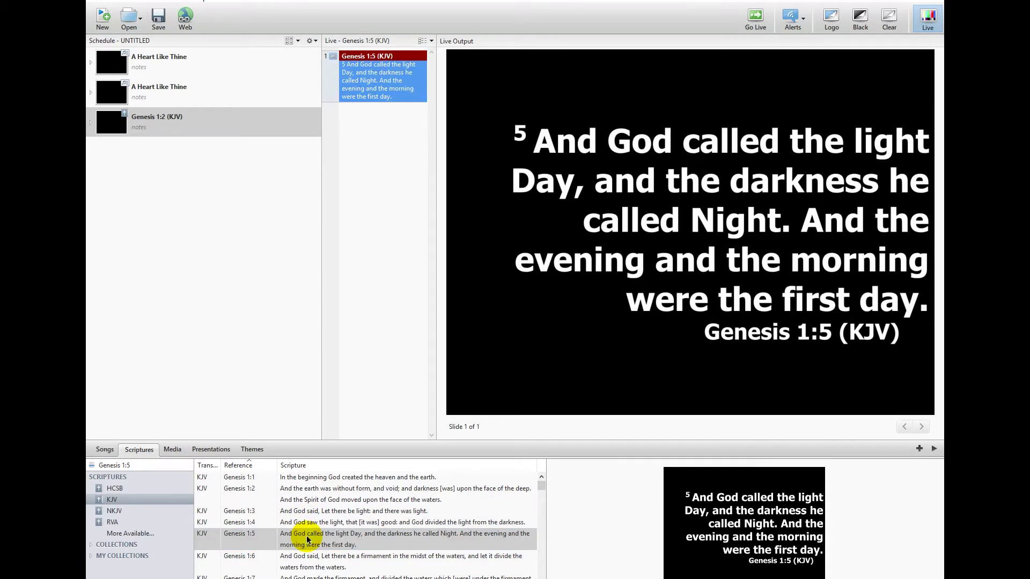
Show the KJV verses Genesis 1:6 and 1:7 live one after another
double_click(296, 557)
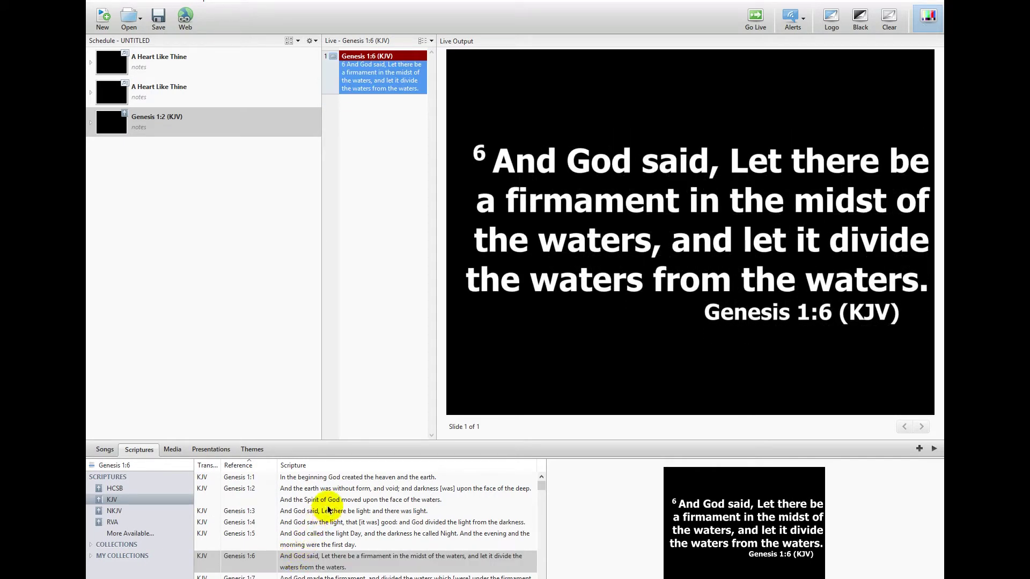
left_click(310, 576)
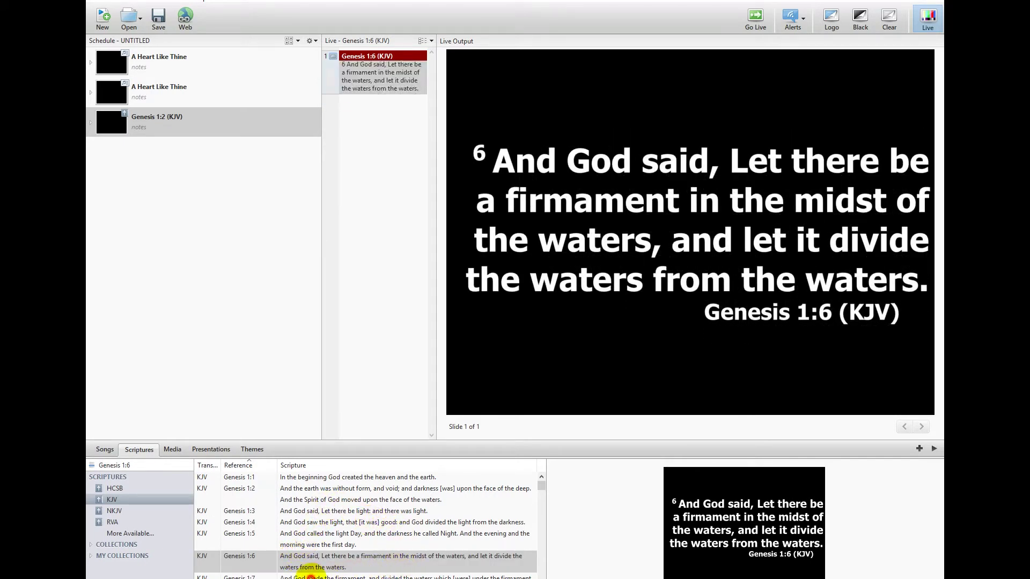
double_click(310, 576)
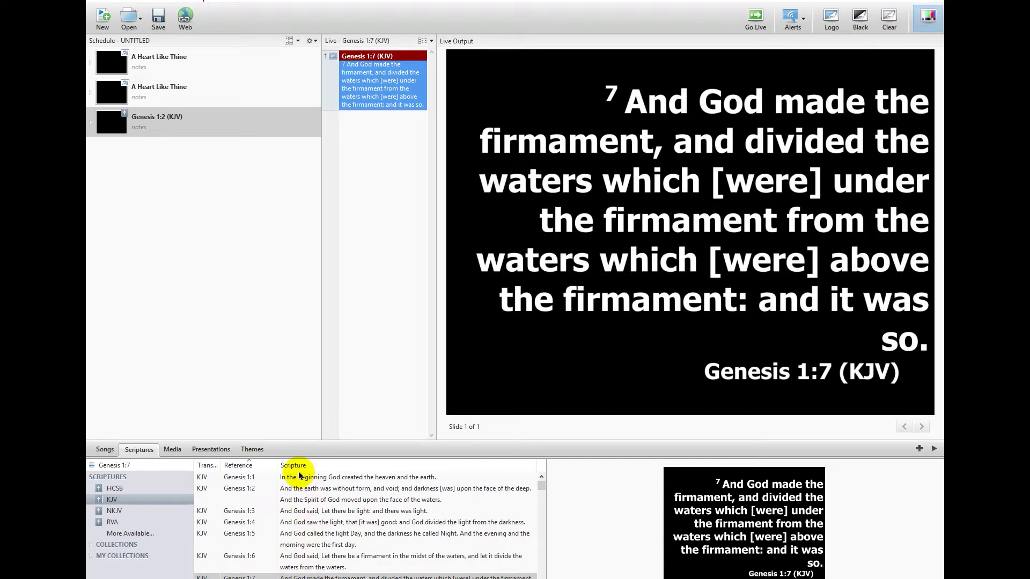
Switch to the media videos and show Green Radiance and Purple Cross on the live output one after another
left_click(167, 459)
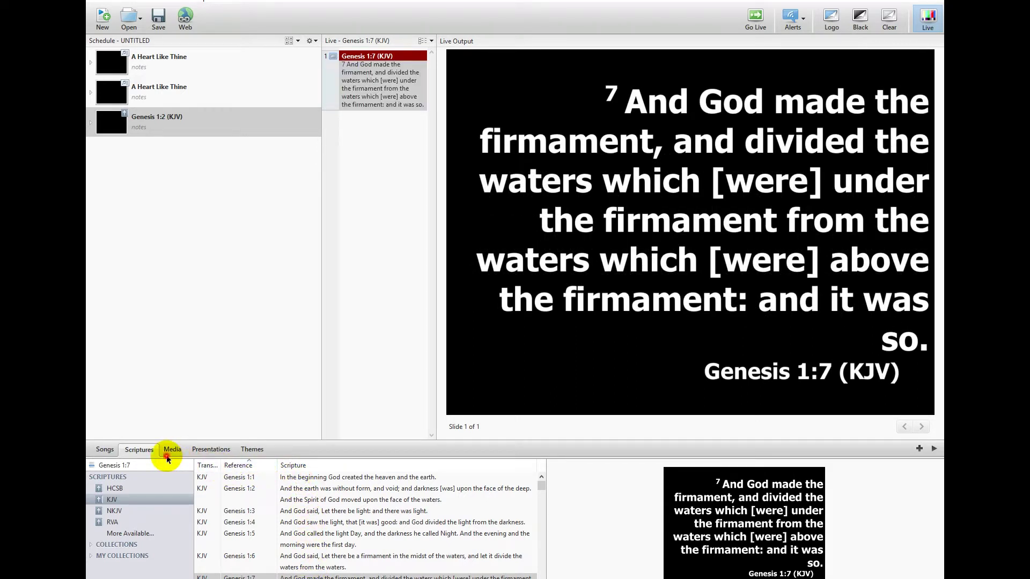
left_click(268, 502)
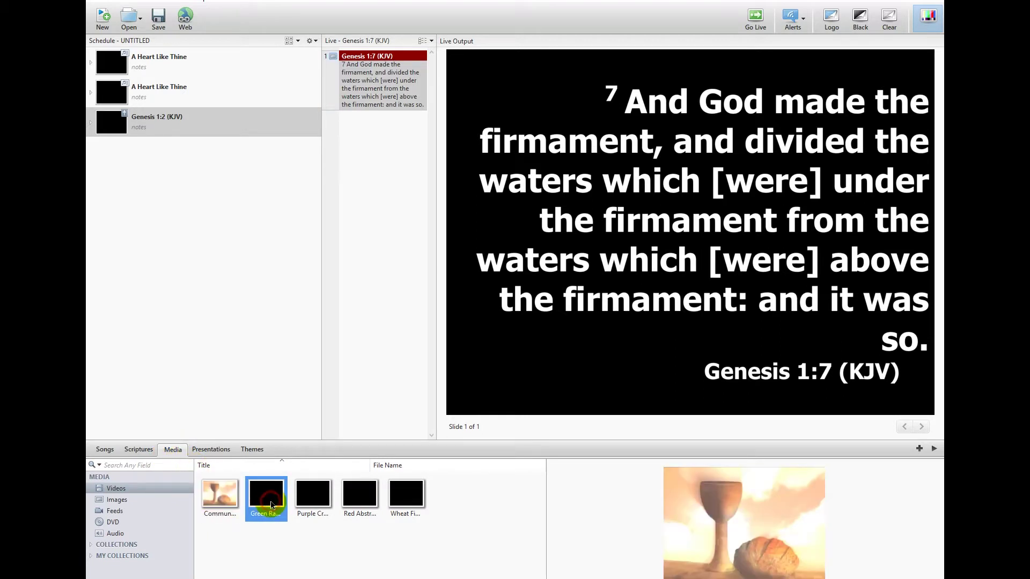
double_click(270, 506)
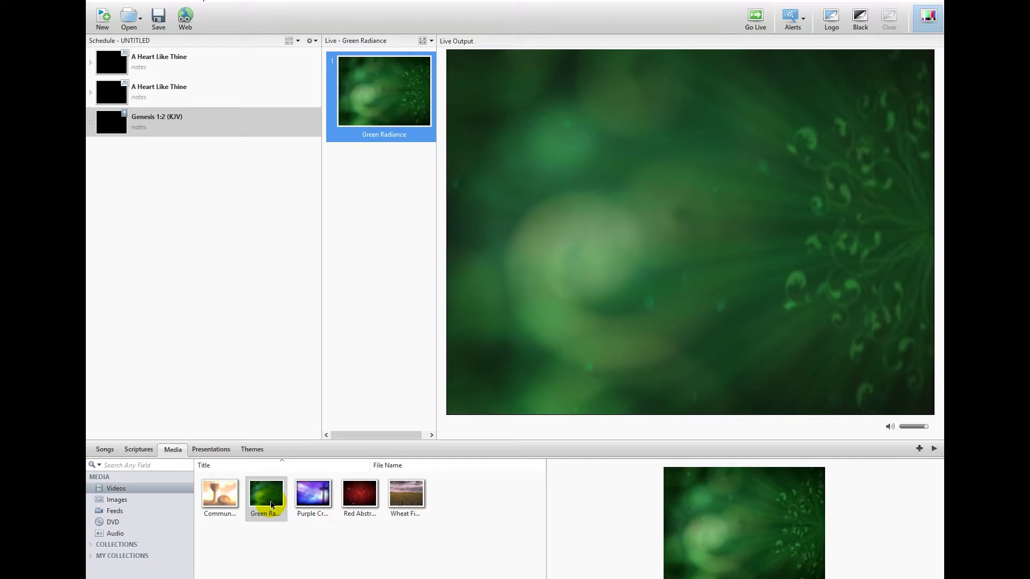
left_click(343, 497)
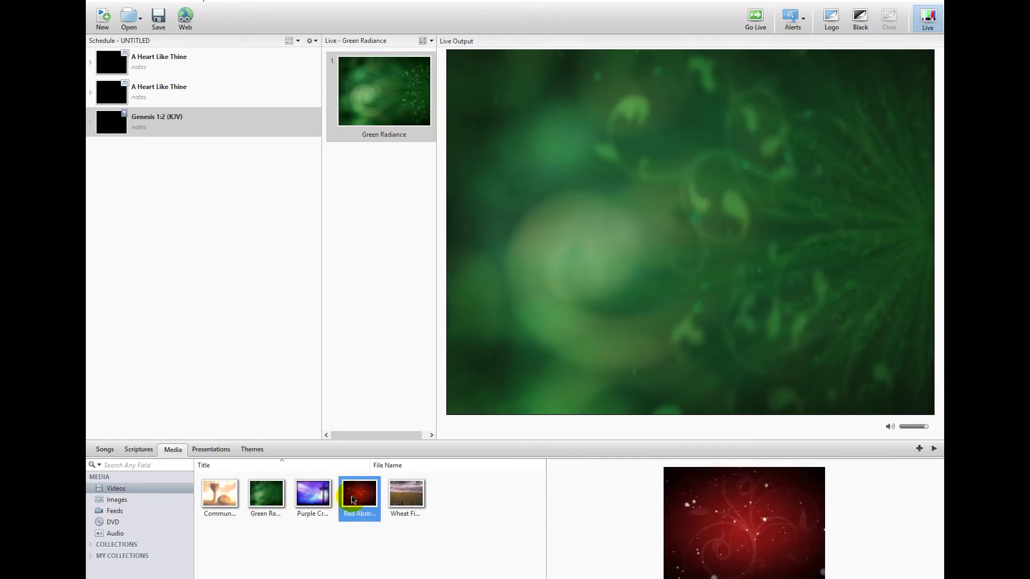
left_click(319, 496)
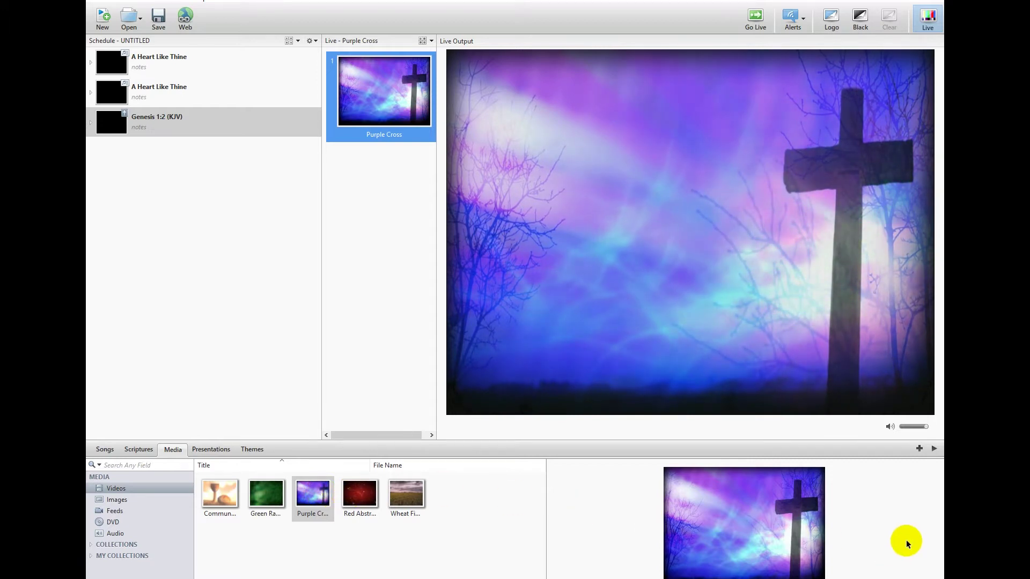
key("alt+Tab")
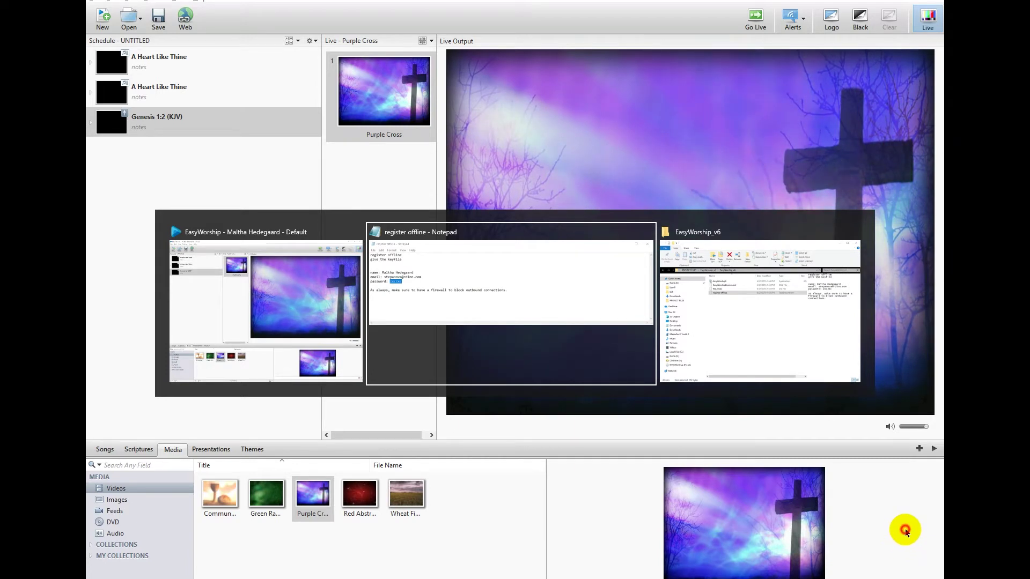
key("Escape")
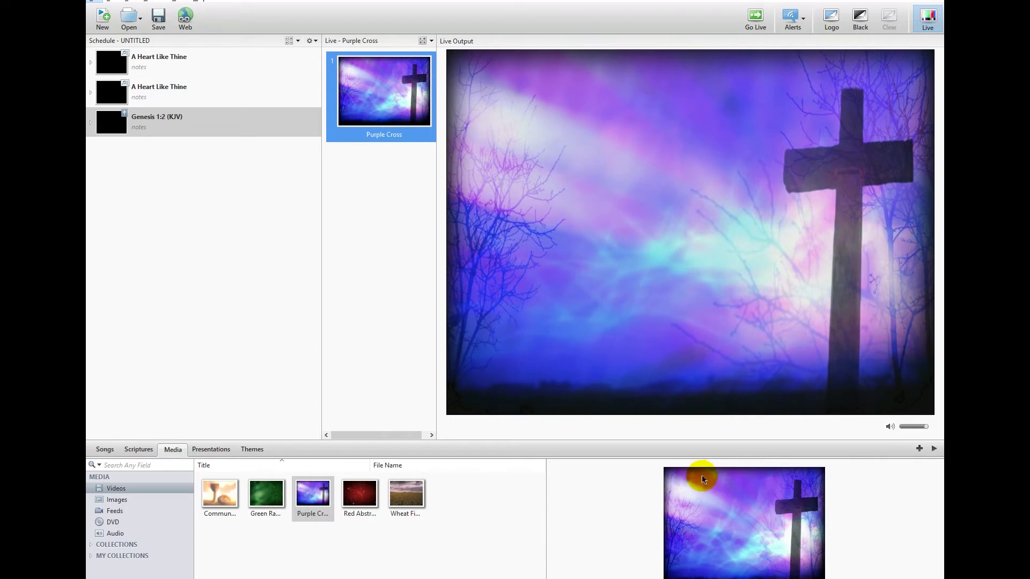
left_click(626, 482)
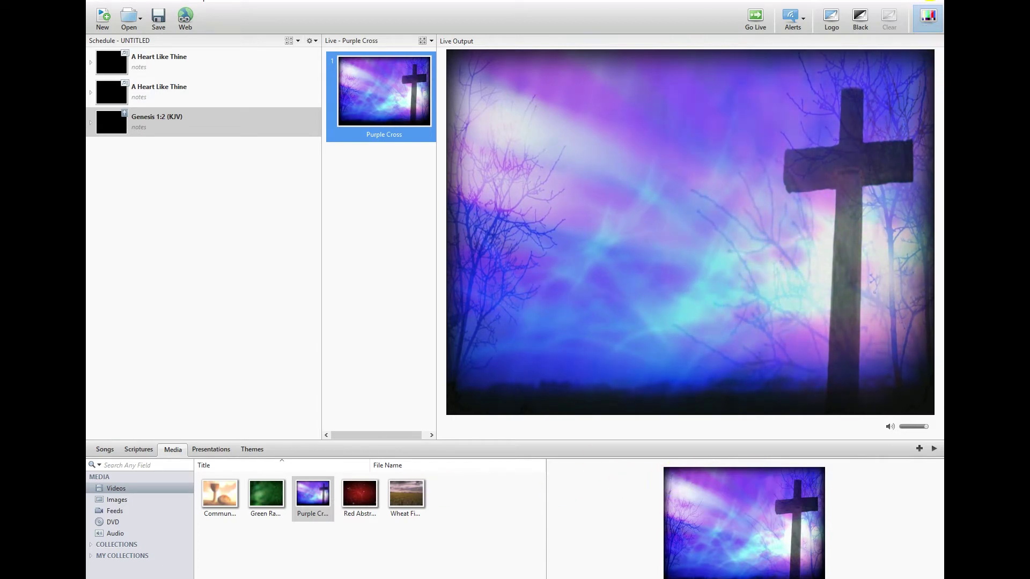
left_click(930, 0)
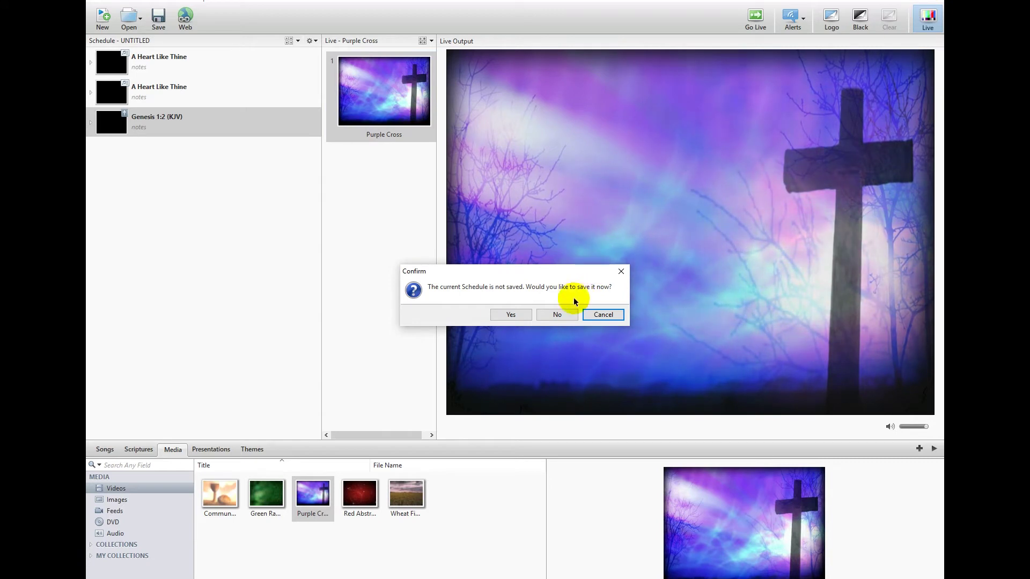
left_click(603, 315)
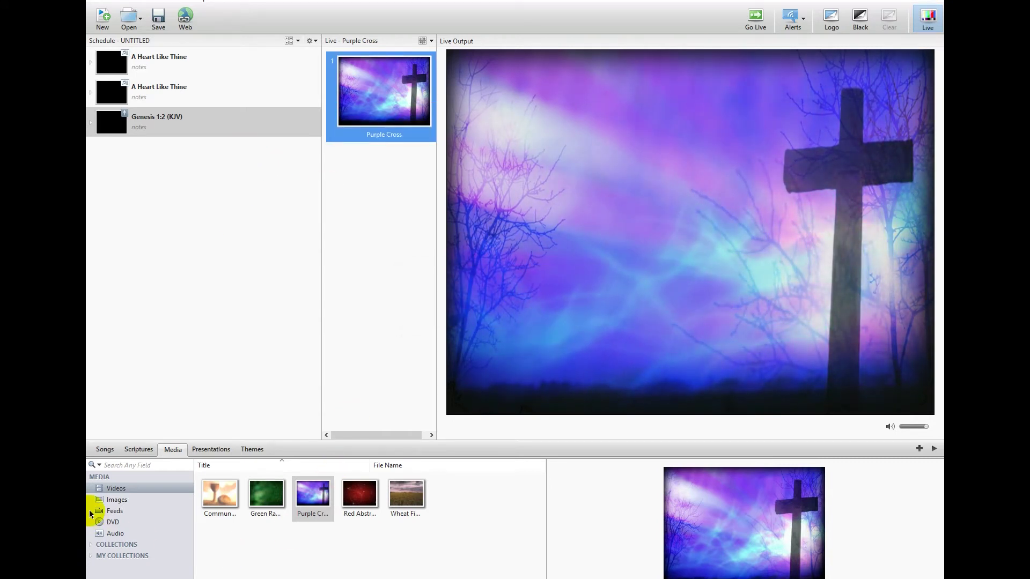
Switch to the media images and show Cross Sunrise, Fall Aspen and Highway live one after another
left_click(111, 501)
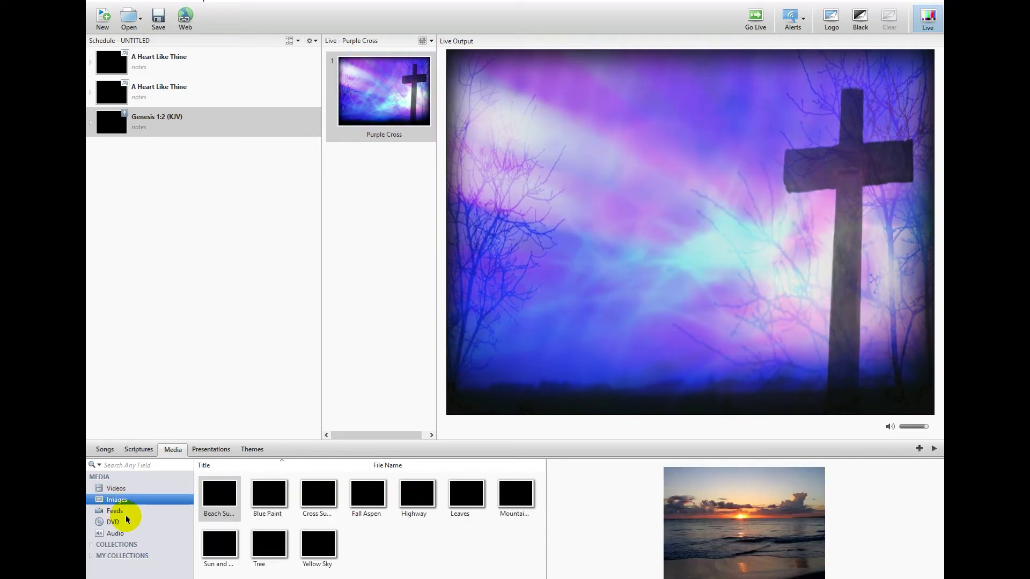
left_click(331, 501)
double_click(331, 501)
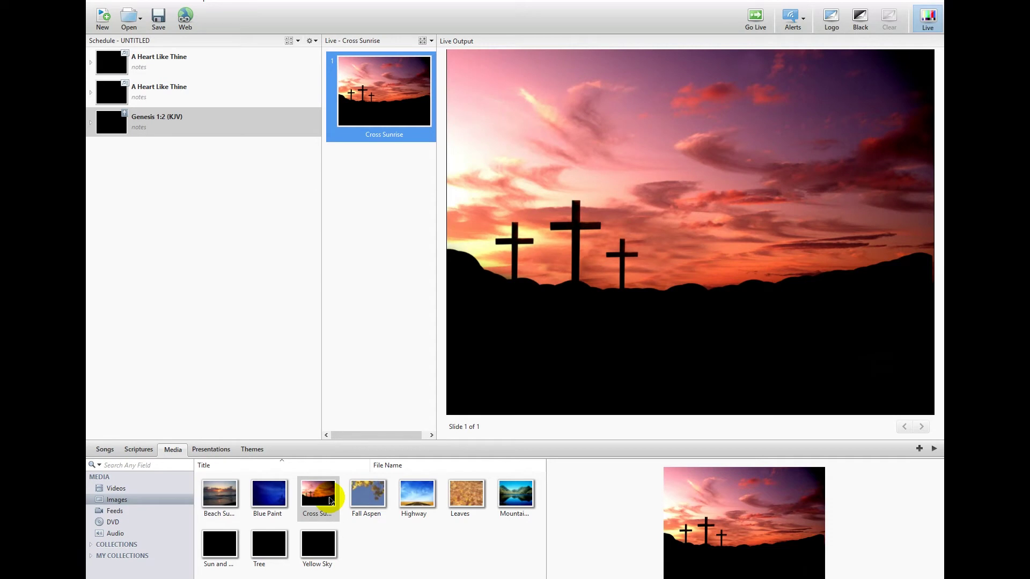
double_click(368, 502)
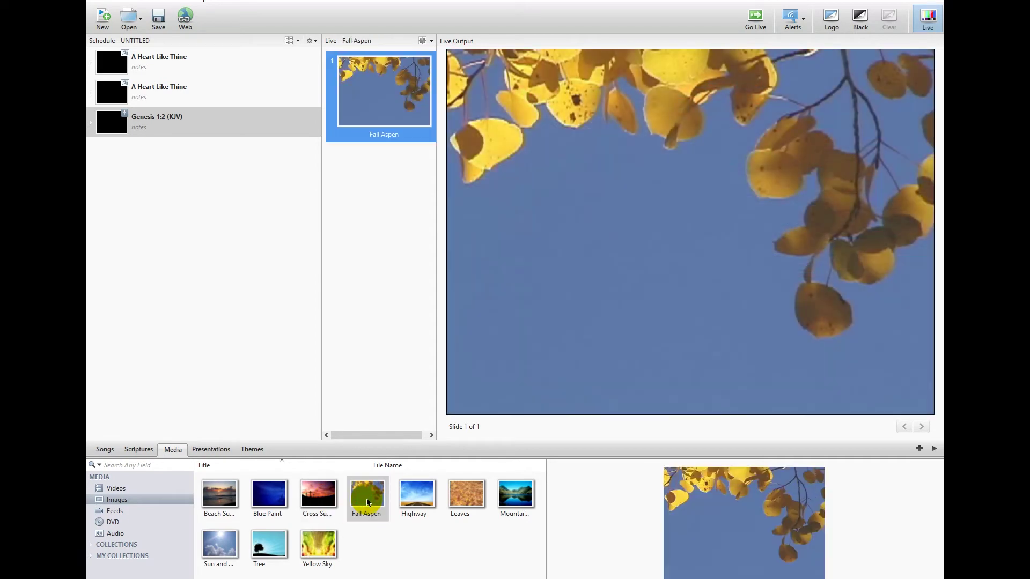
left_click(406, 501)
double_click(406, 500)
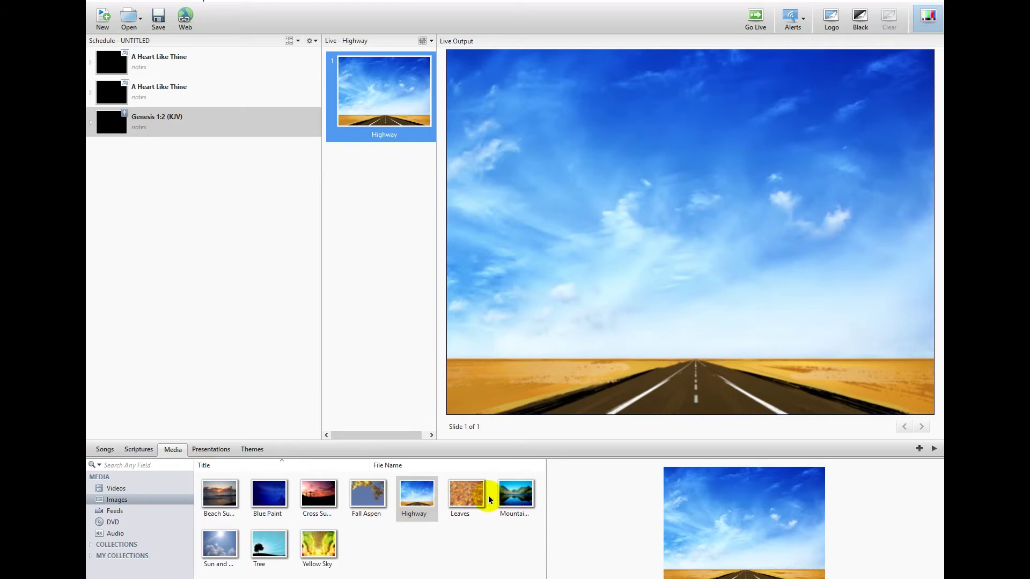
Show the images Mountain Reflection, Sun and Clouds, Tree and Yellow Sky live one after another
left_click(517, 496)
double_click(518, 496)
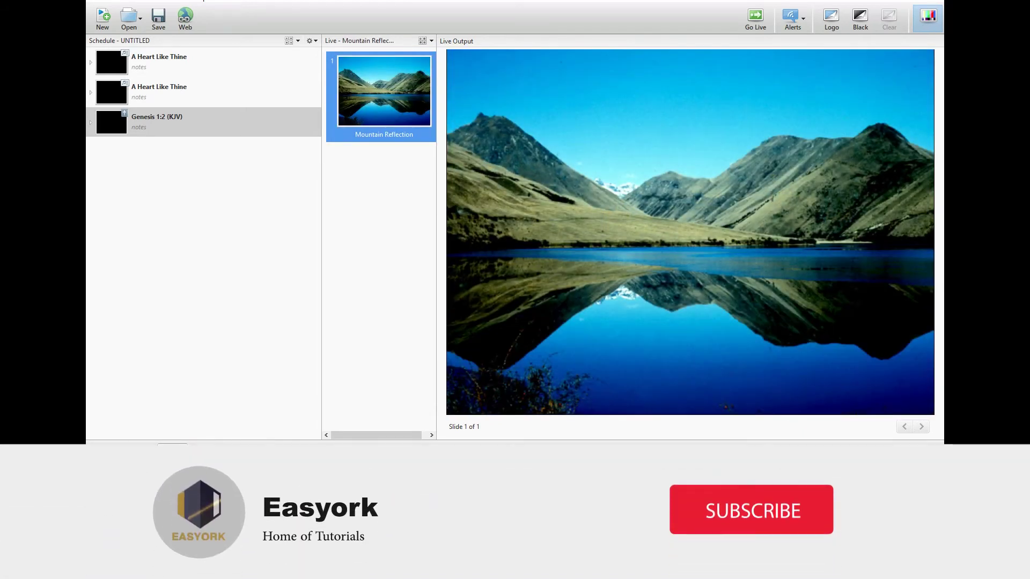
double_click(582, 496)
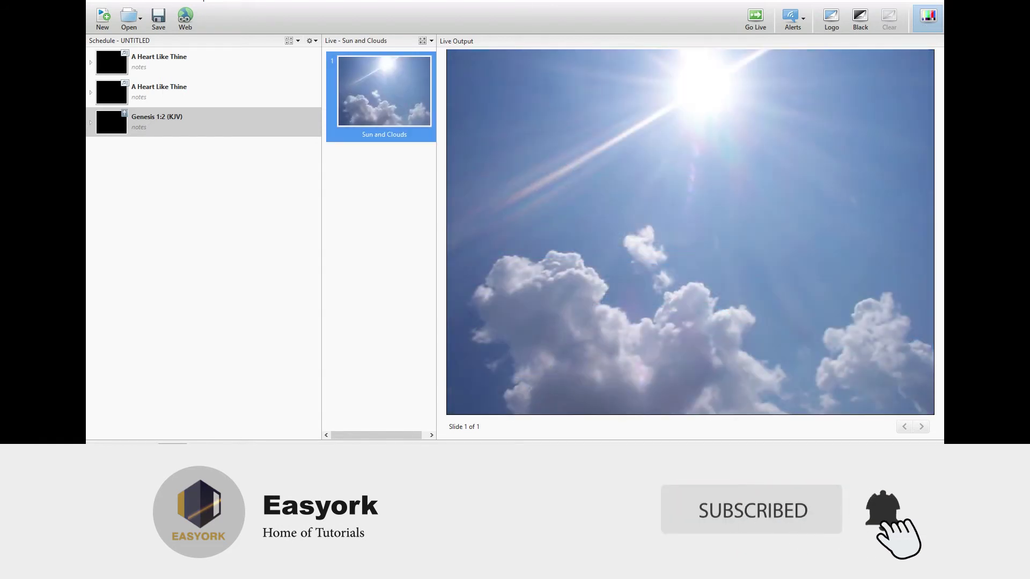
double_click(269, 544)
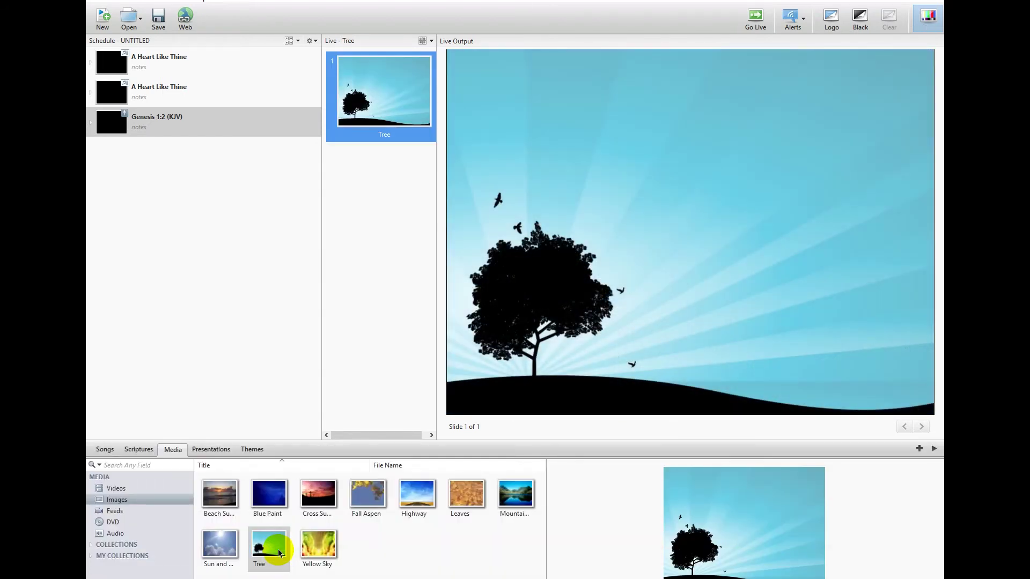
left_click(314, 550)
double_click(314, 550)
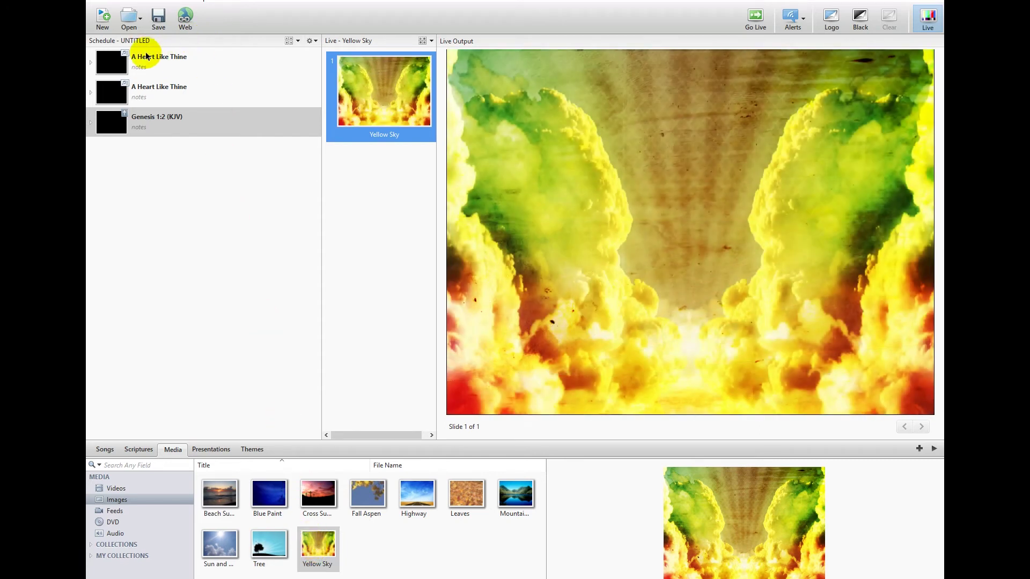
Send Yellow Sky live again and set the live output to black
left_click(161, 1)
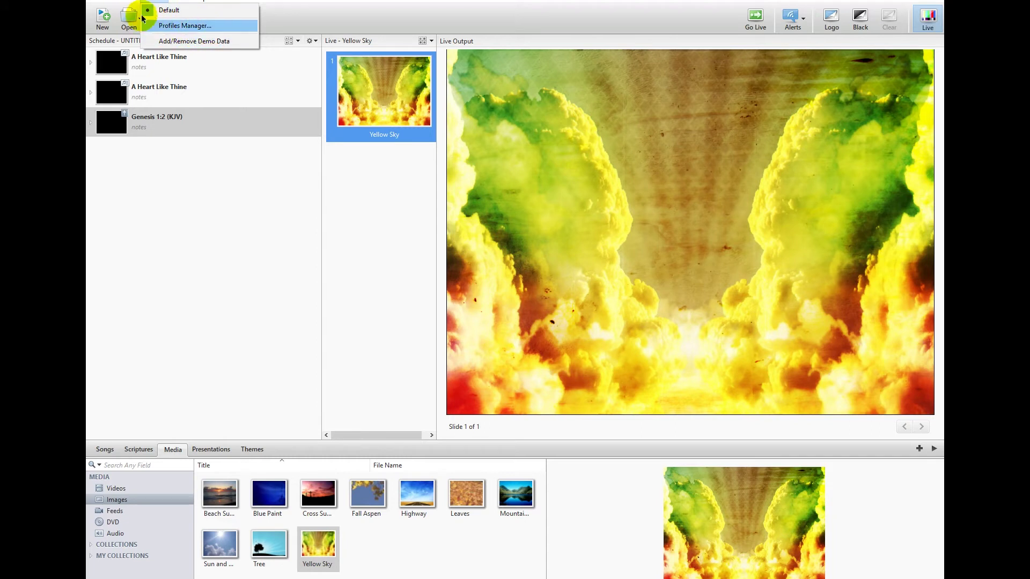
mouse_move(124, 2)
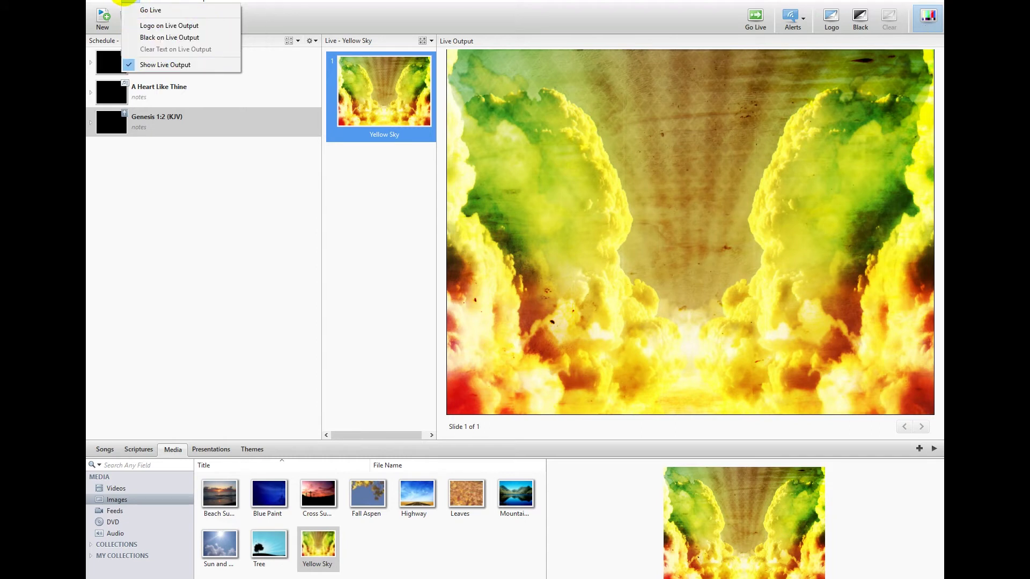
left_click(153, 11)
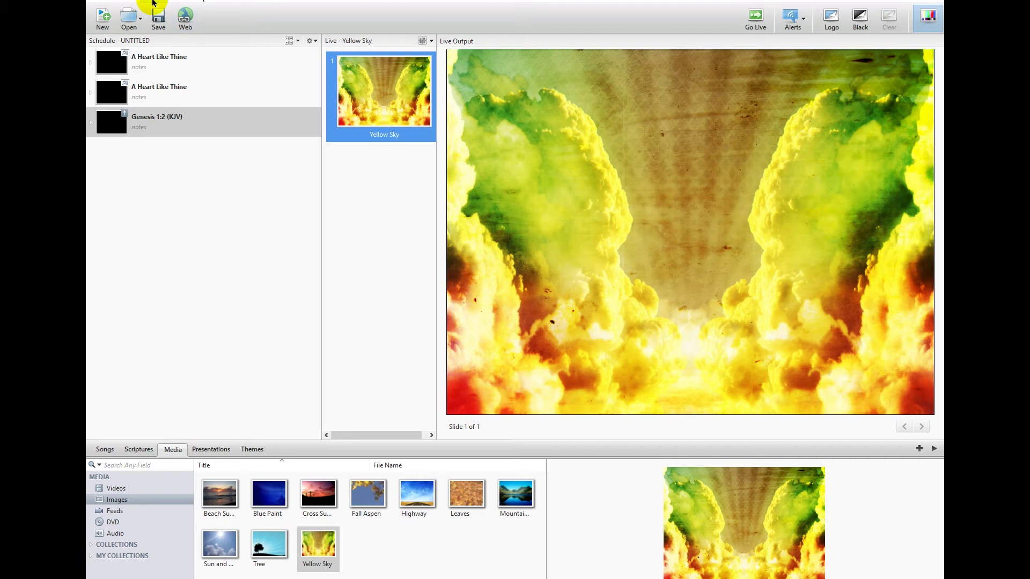
right_click(134, 1)
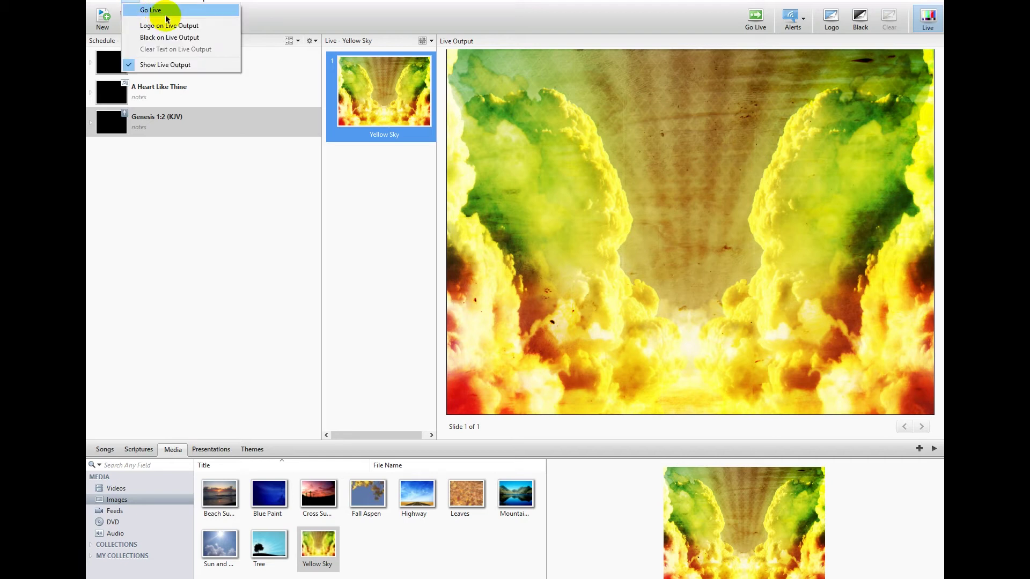
left_click(189, 39)
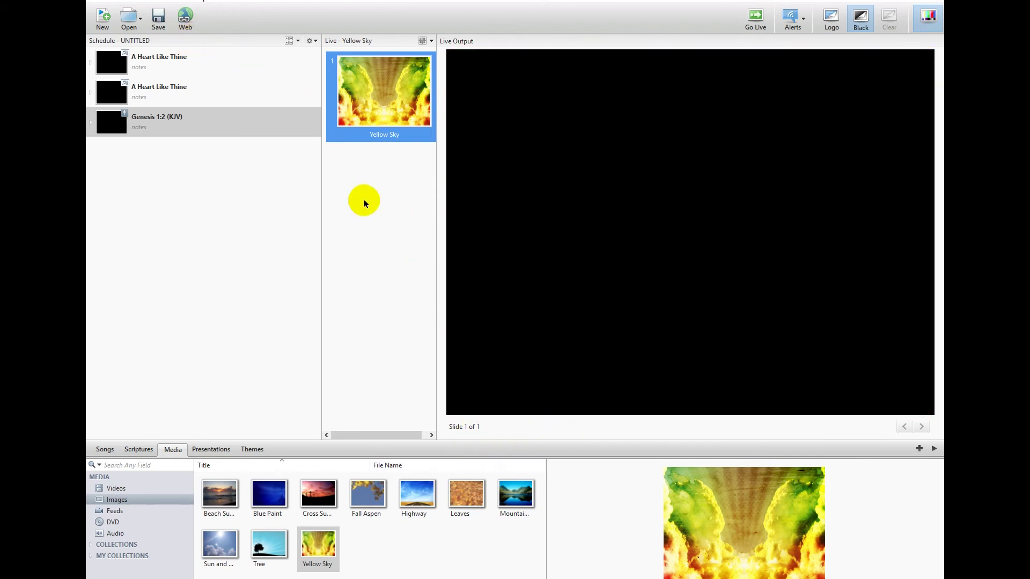
Switch the live output from black to the logo and send the Leaves image live
right_click(130, 3)
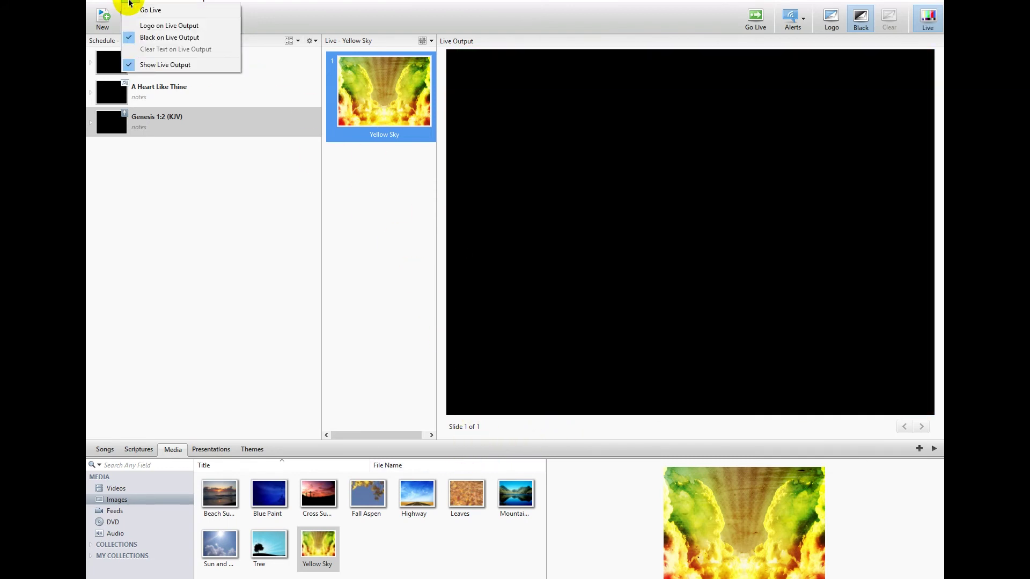
left_click(161, 26)
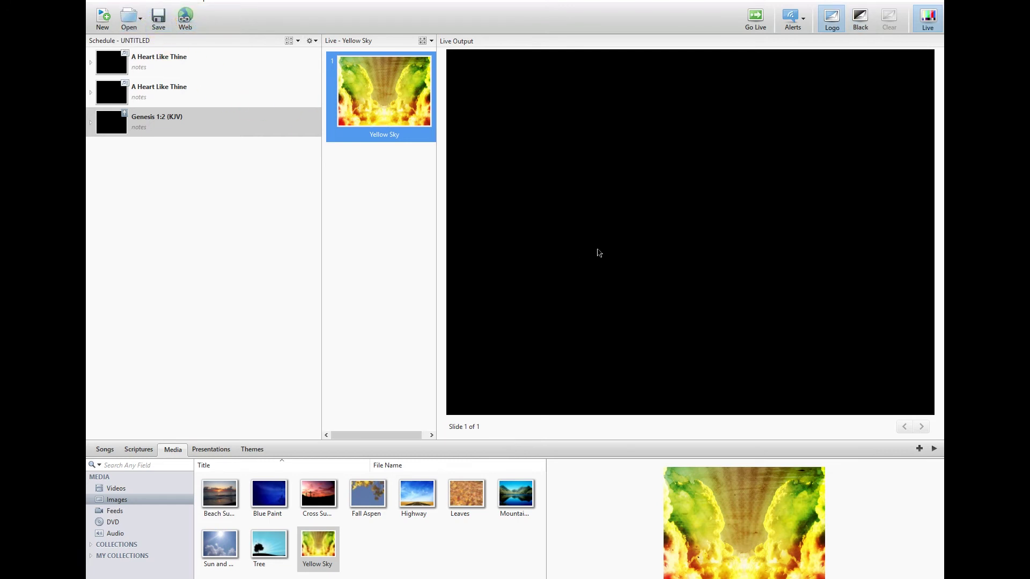
left_click(460, 493)
double_click(459, 490)
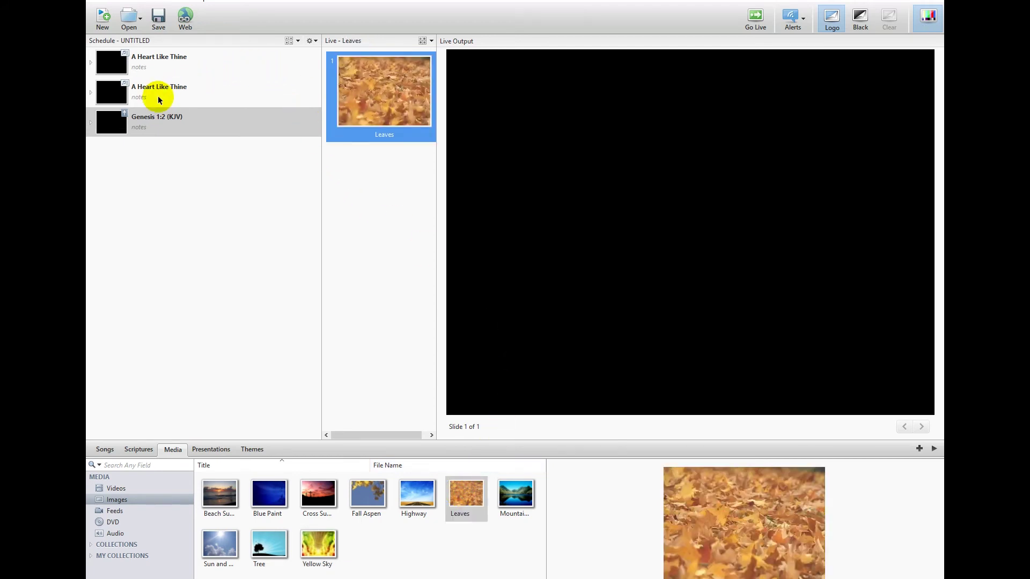
Open the Profile Editor to examine the Default profile's settings, and close it
left_click(152, 2)
mouse_move(137, 2)
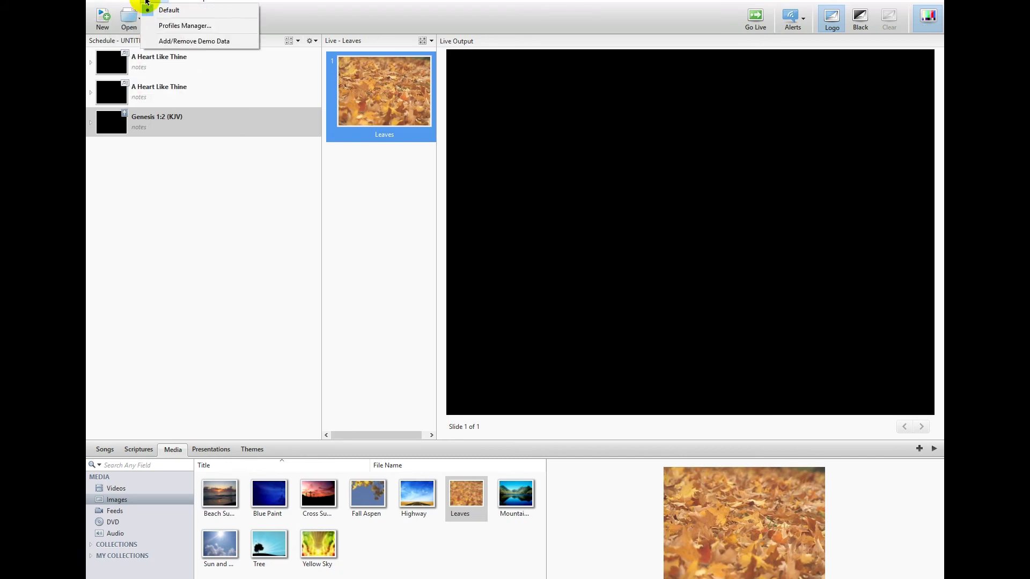
left_click(176, 25)
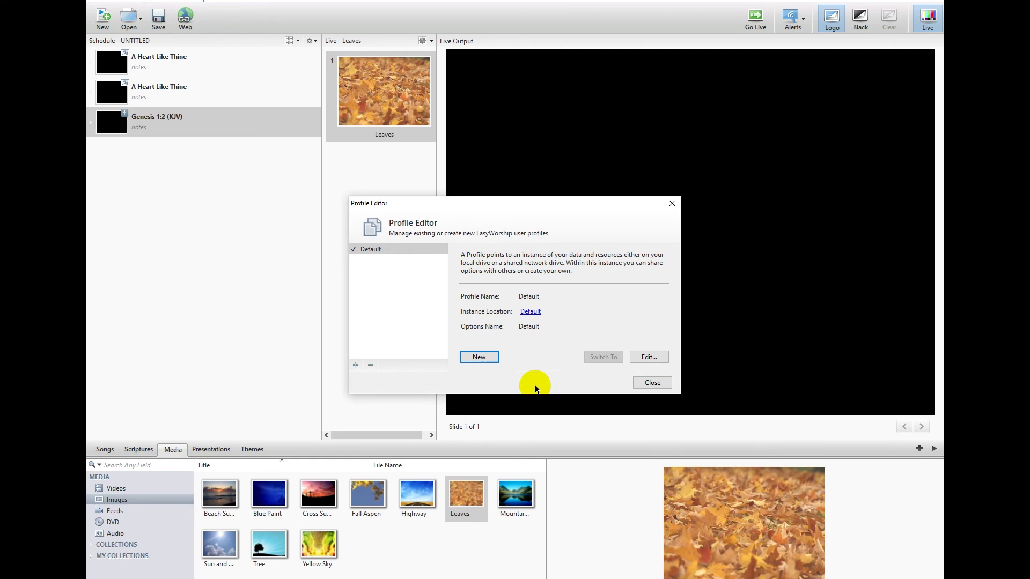
left_click(653, 383)
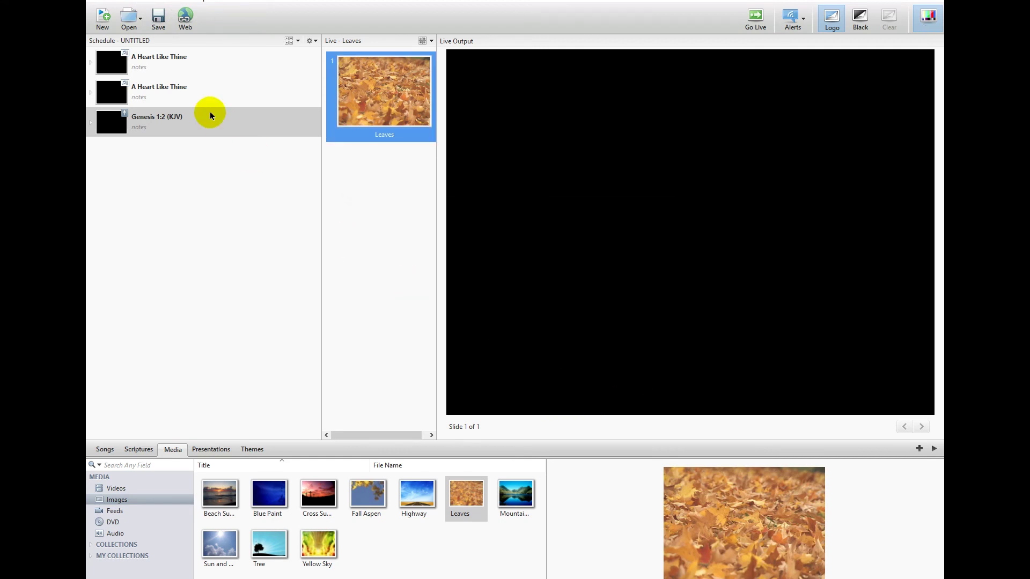